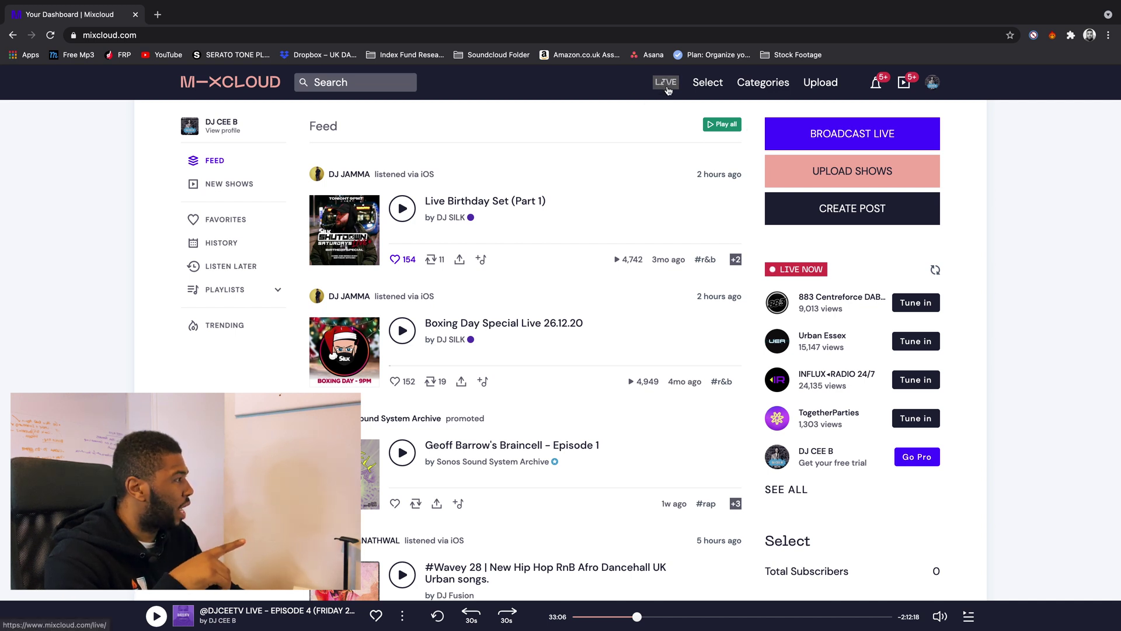
Step: Go to Mixcloud Live and bring up the broadcasting requirements article
left_click(668, 83)
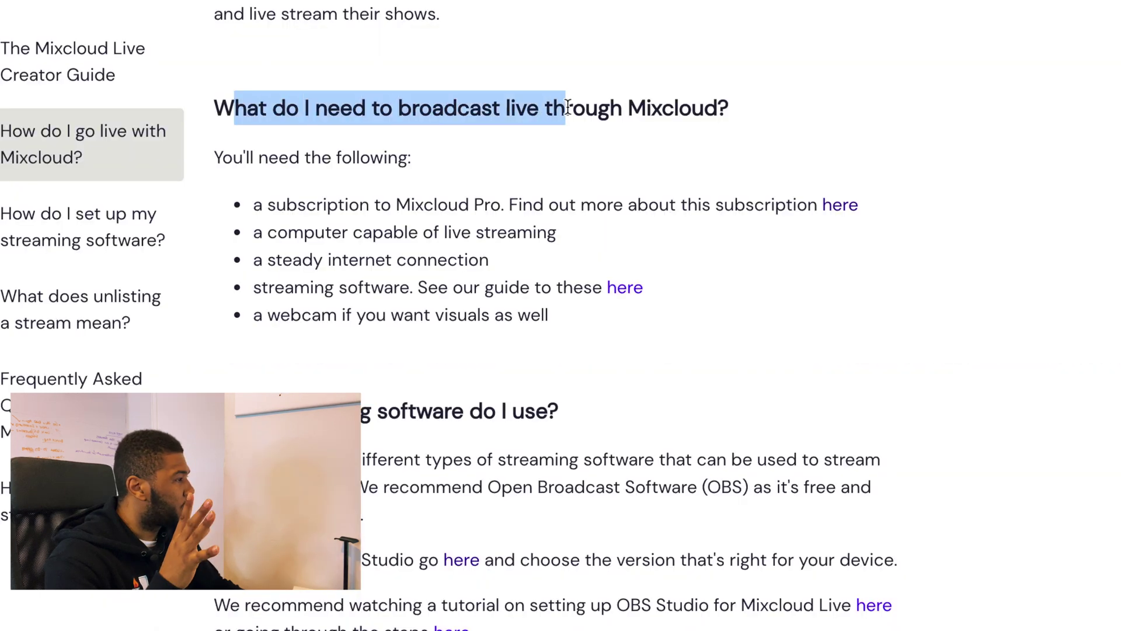
left_click_drag(570, 108, 586, 108)
left_click(608, 108)
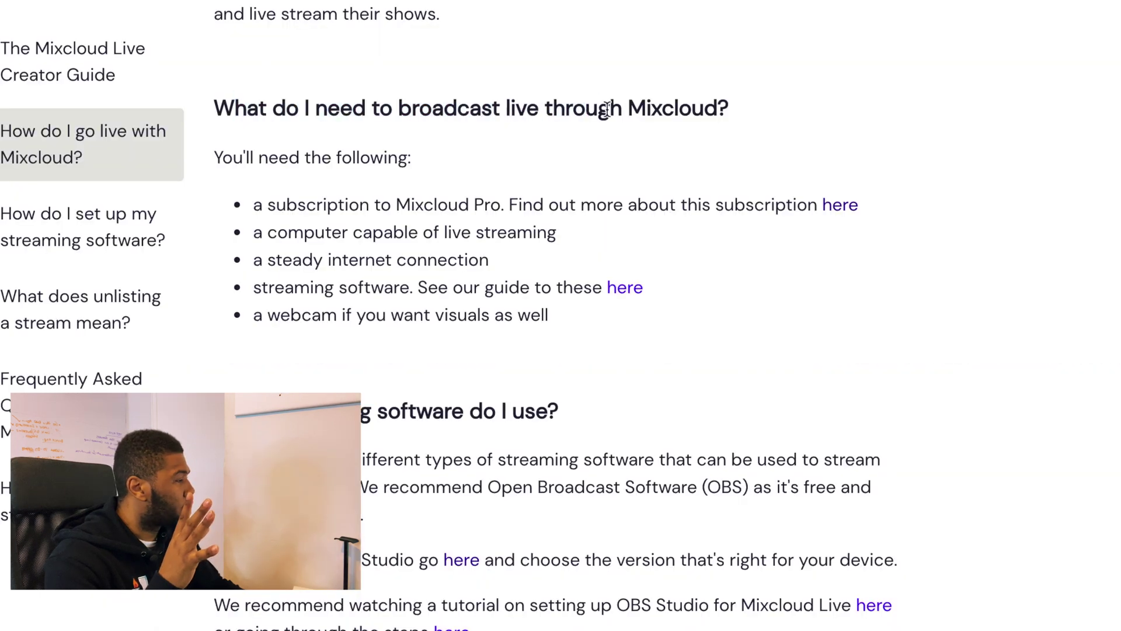
Step: Review the requirements: Mixcloud Pro subscription, streaming software, and the OBS recommendation
left_click_drag(252, 206, 517, 201)
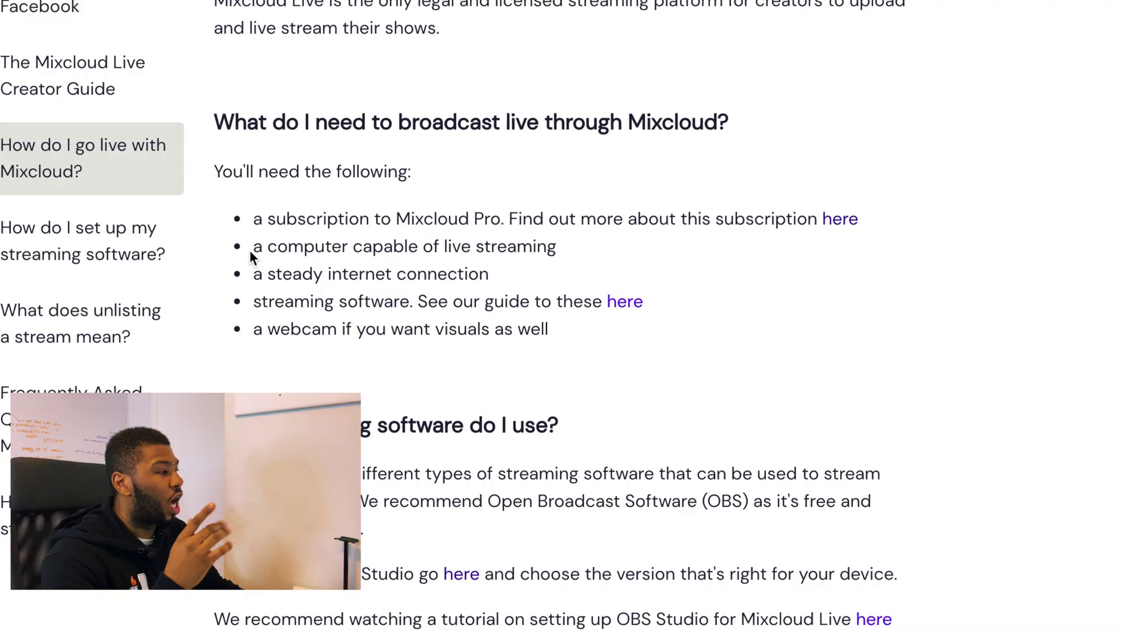
left_click_drag(251, 248, 586, 264)
left_click(586, 268)
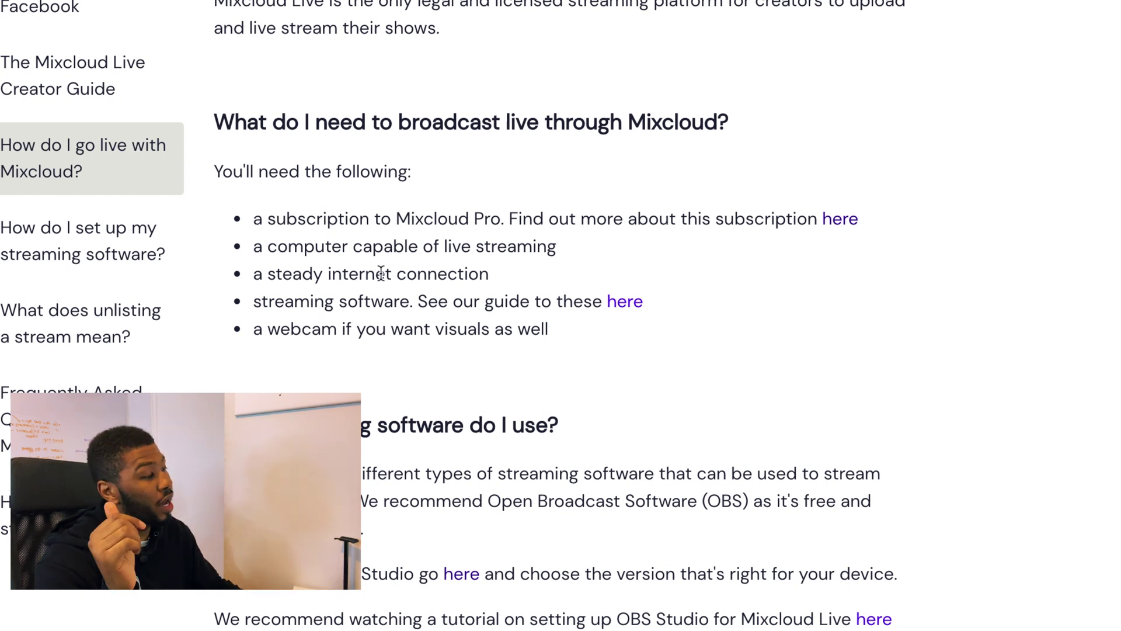
triple_click(272, 305)
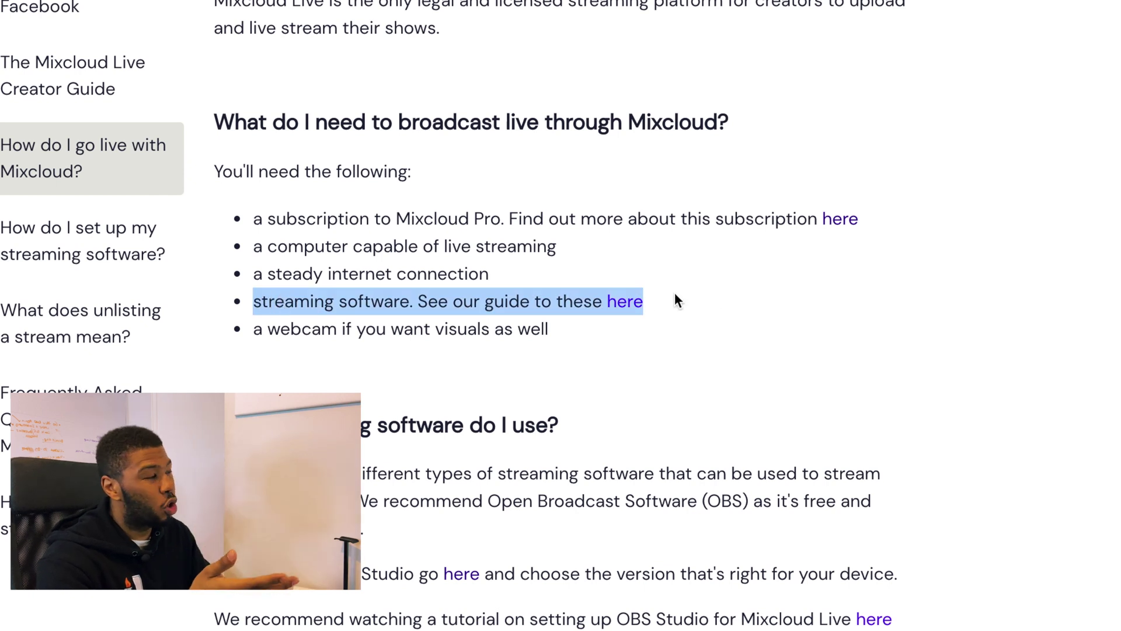
right_click(623, 305)
left_click(642, 313)
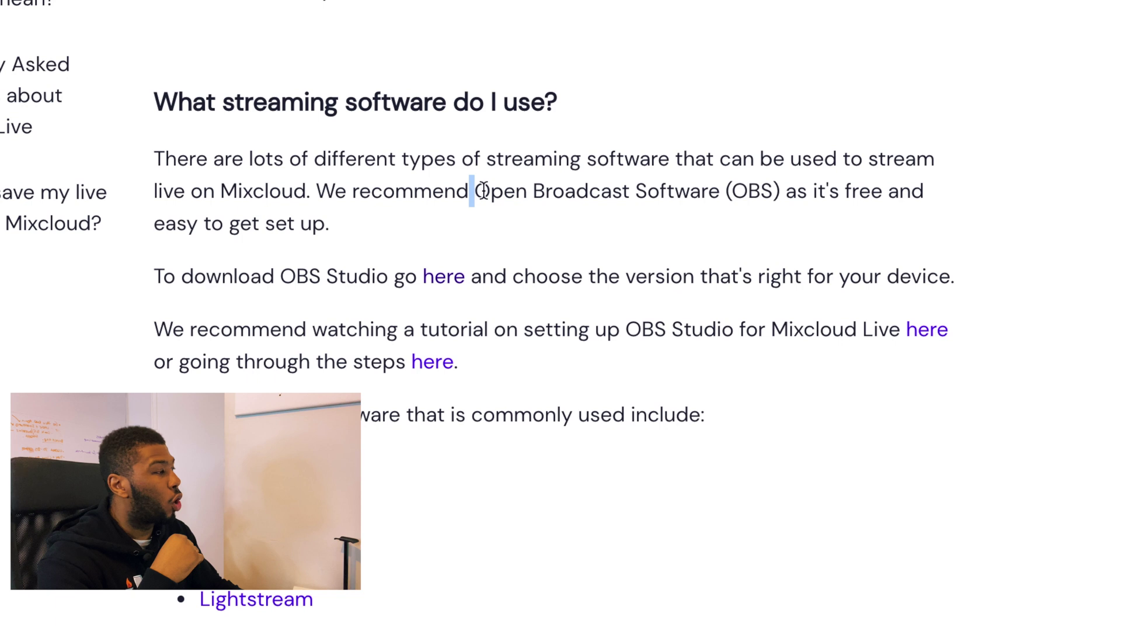
left_click_drag(484, 190, 782, 191)
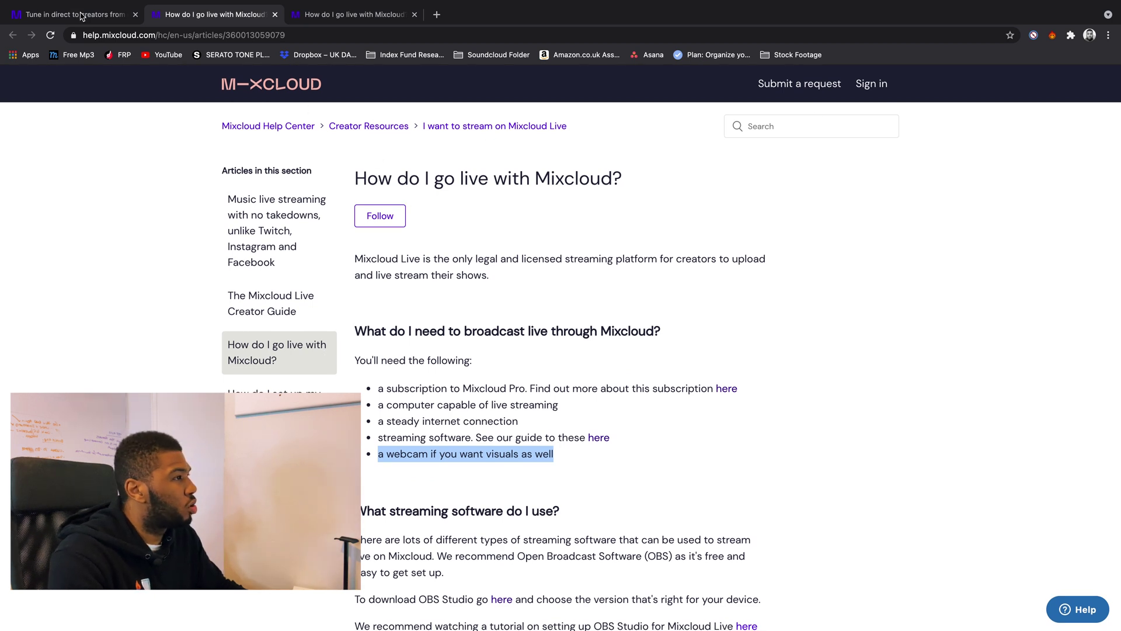
Step: From the Live page, choose Broadcast Live and start the Mixcloud Pro subscription
left_click(120, 19)
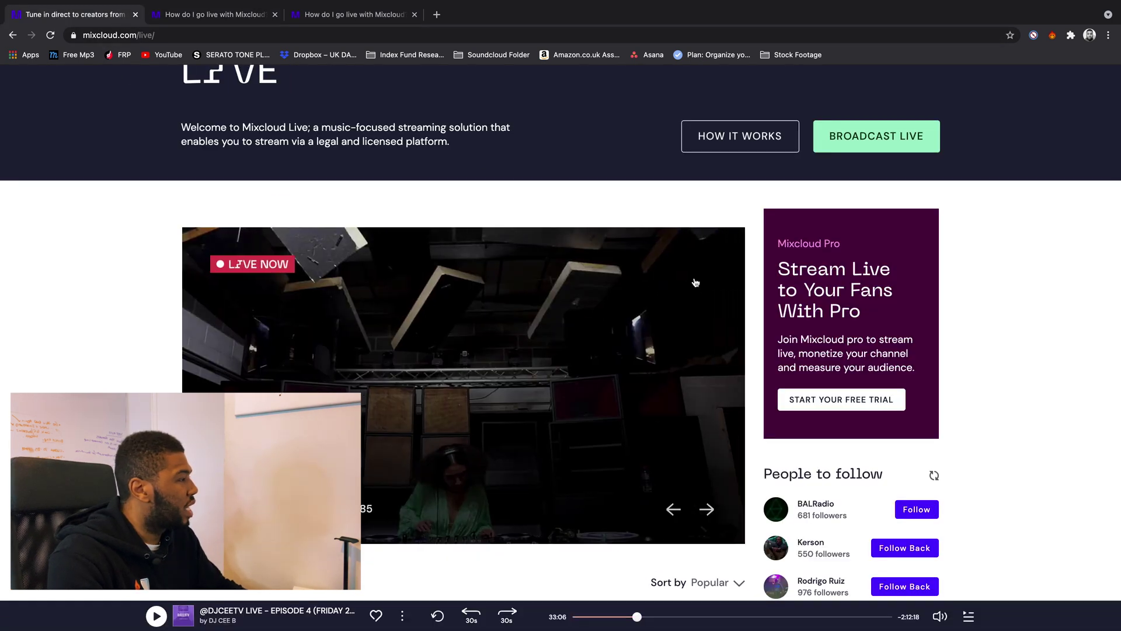
left_click(876, 137)
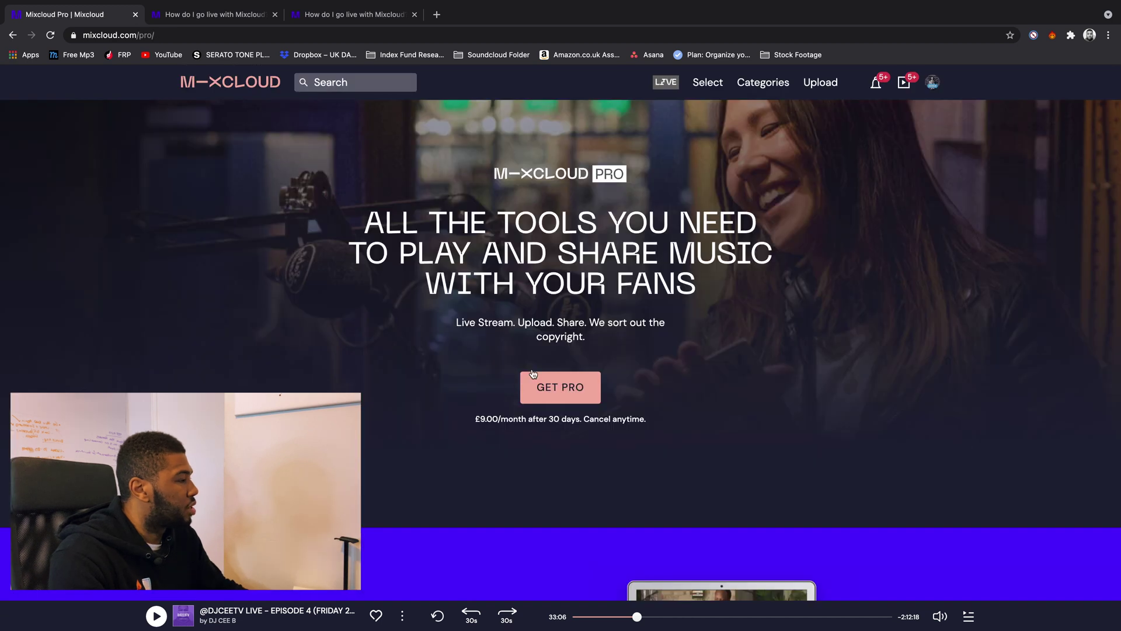
left_click(565, 393)
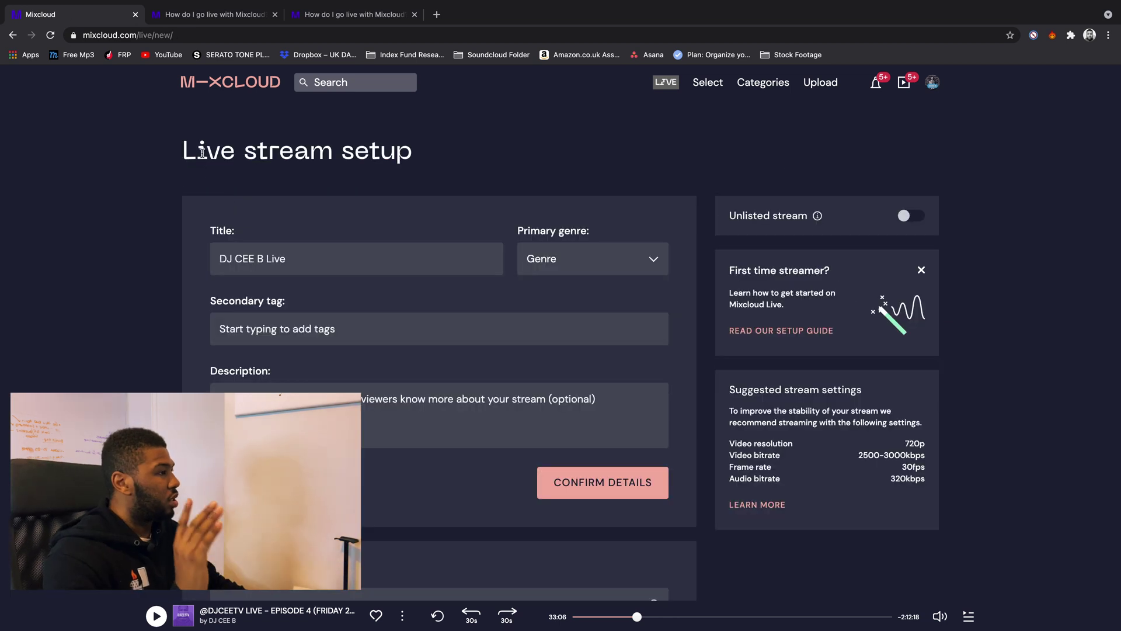
Step: Change the stream title to 'DJ CEE B LIVE' and set the primary genre to R&B
left_click(305, 261)
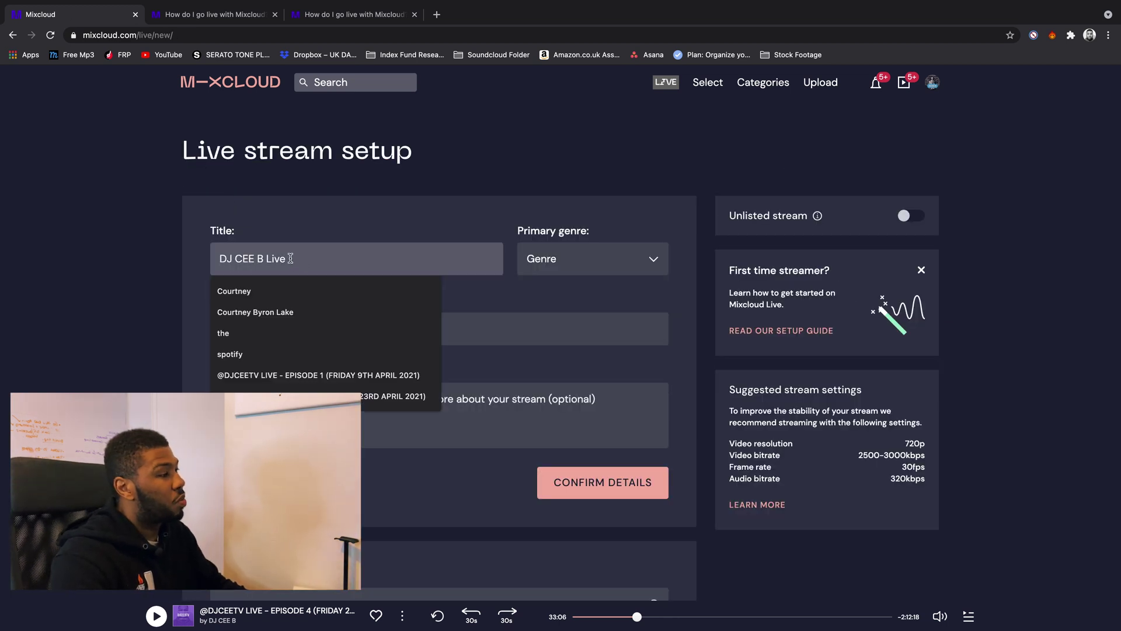
key("BackSpace")
key("BackSpace")
key("BackSpace")
type("IVE")
left_click(543, 259)
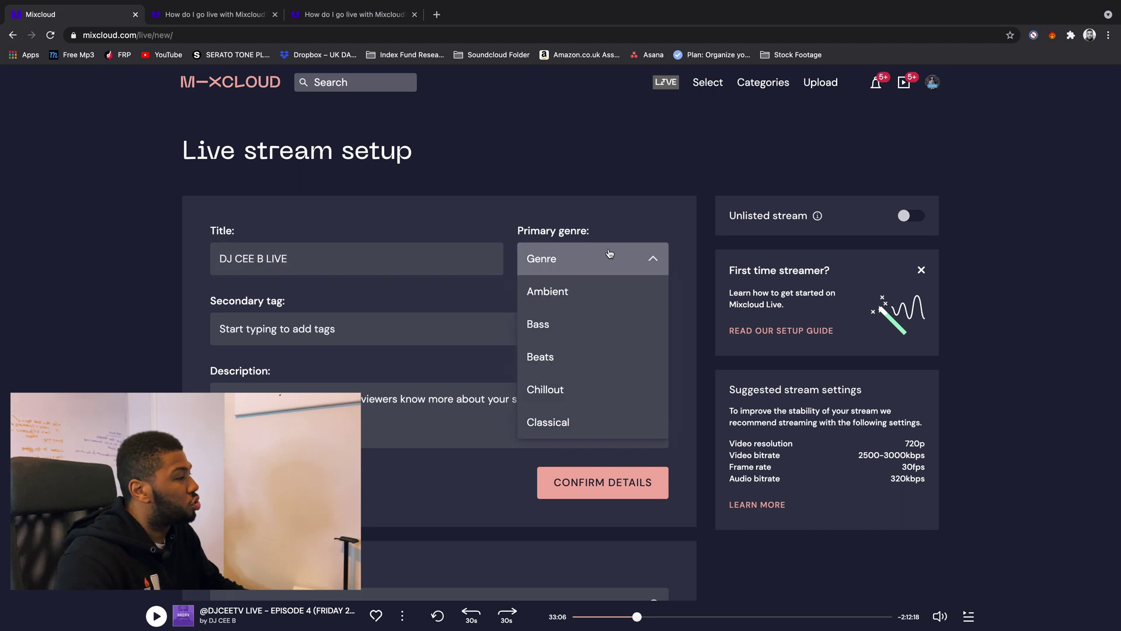
scroll(543, 351, "down", 10)
scroll(543, 326, "up", 1)
left_click(543, 326)
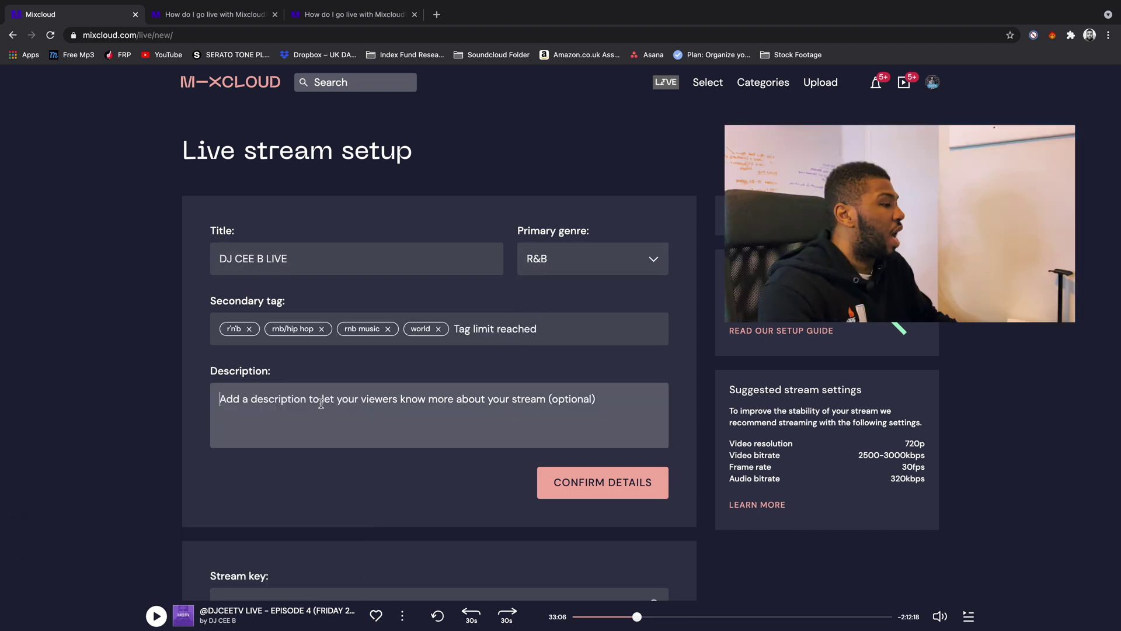
Step: Enter the description 'Oldschool R&B All Evening' and confirm the stream details
type("Playing YO")
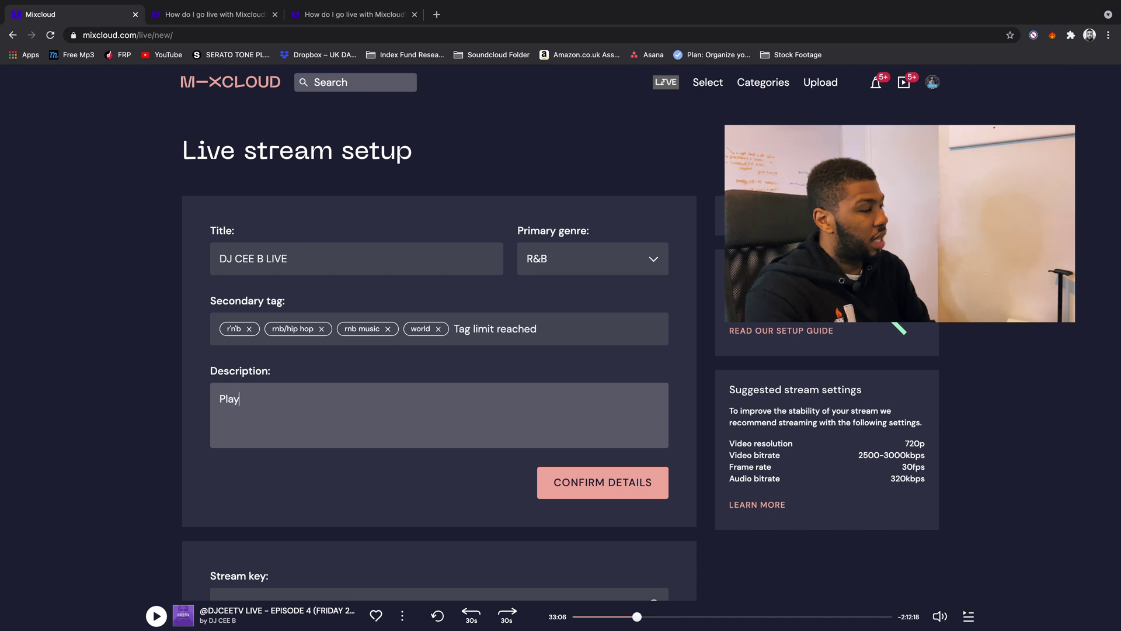
key("BackSpace")
key("BackSpace")
type("Olds")
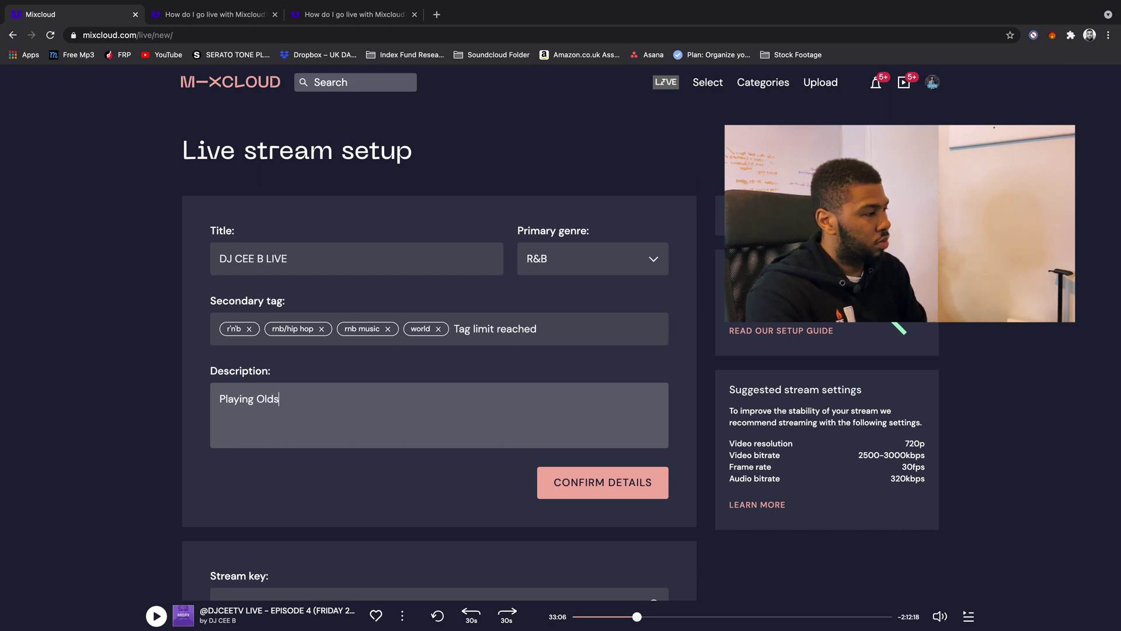
type("chool R&B All Evening")
scroll(580, 458, "down", 1)
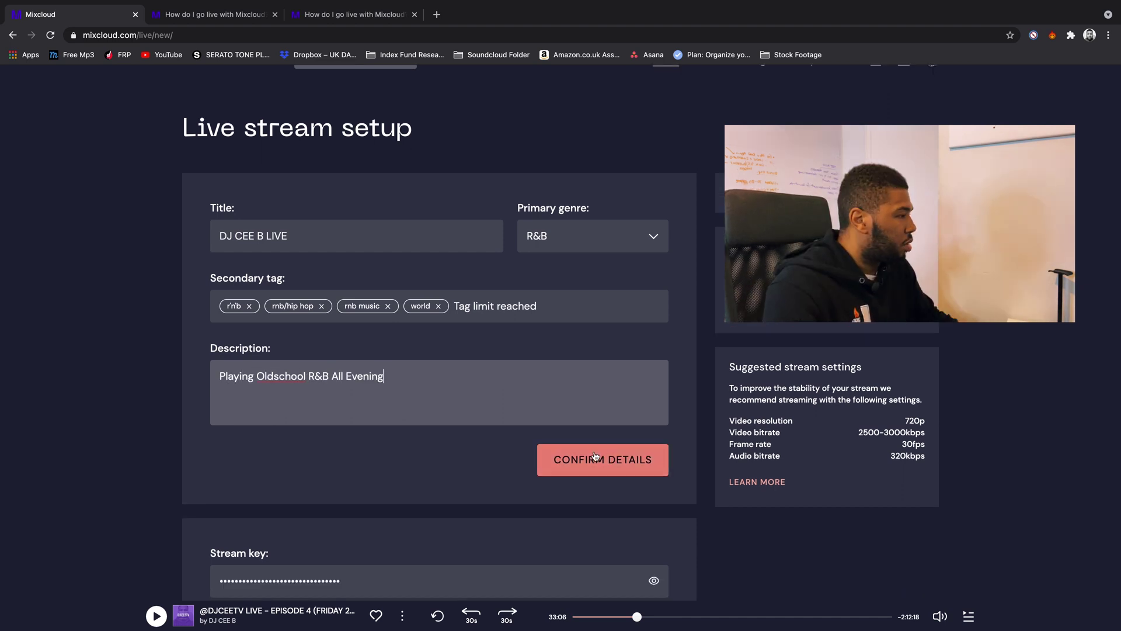
left_click(590, 459)
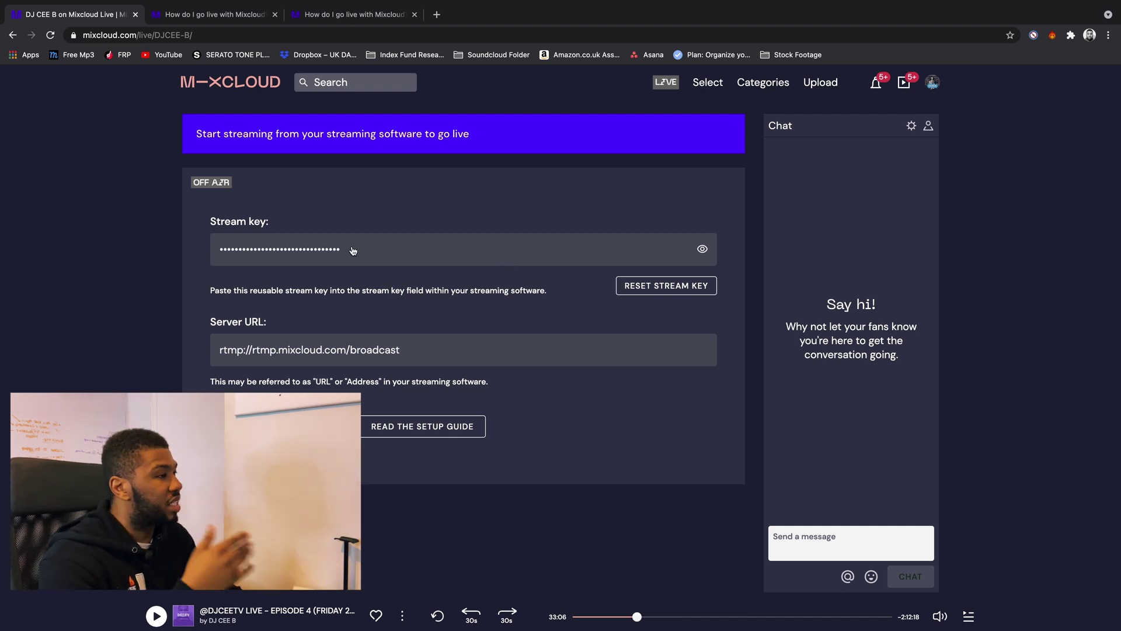
mouse_move(563, 626)
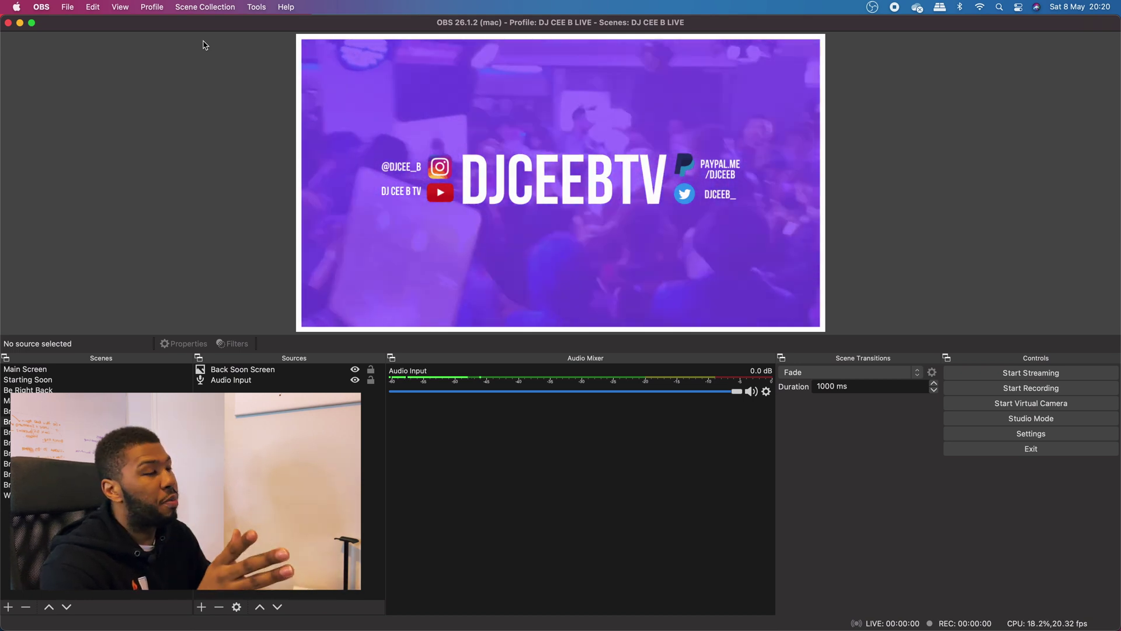
left_click(152, 7)
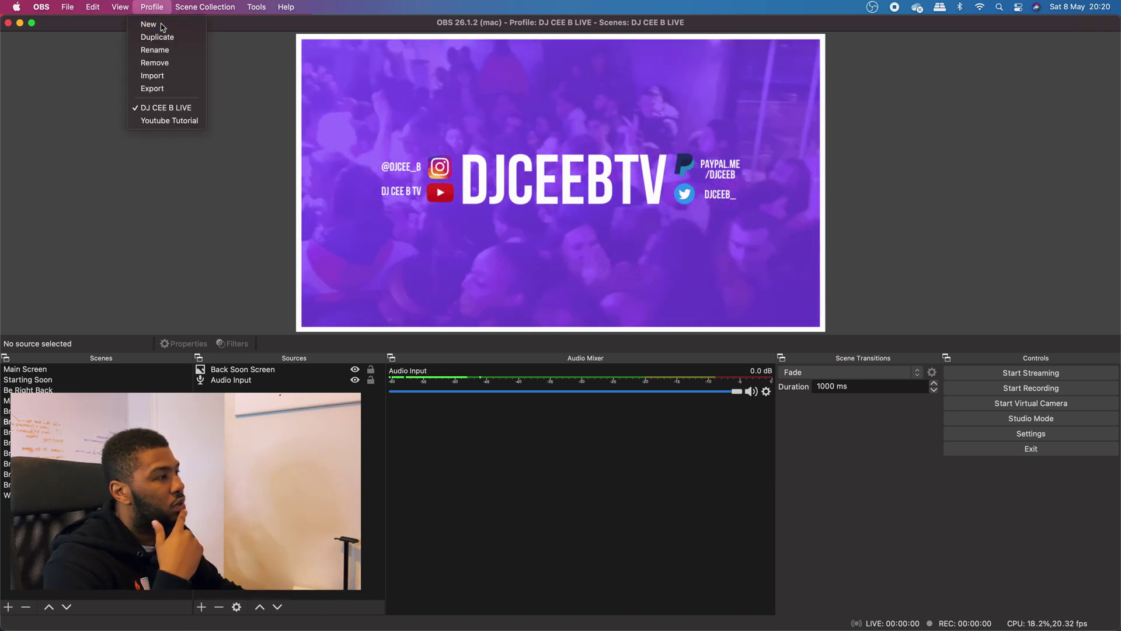
Step: Create an OBS profile named Mixcloud and verify it is ticked as active
left_click(162, 27)
type("Mixcloud")
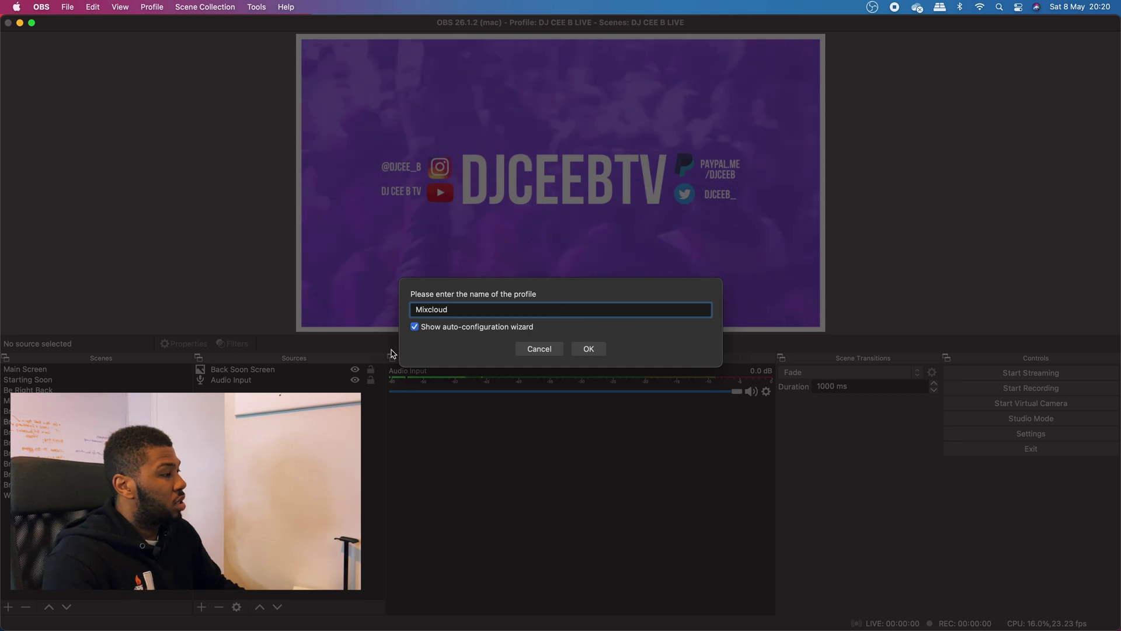
left_click(589, 349)
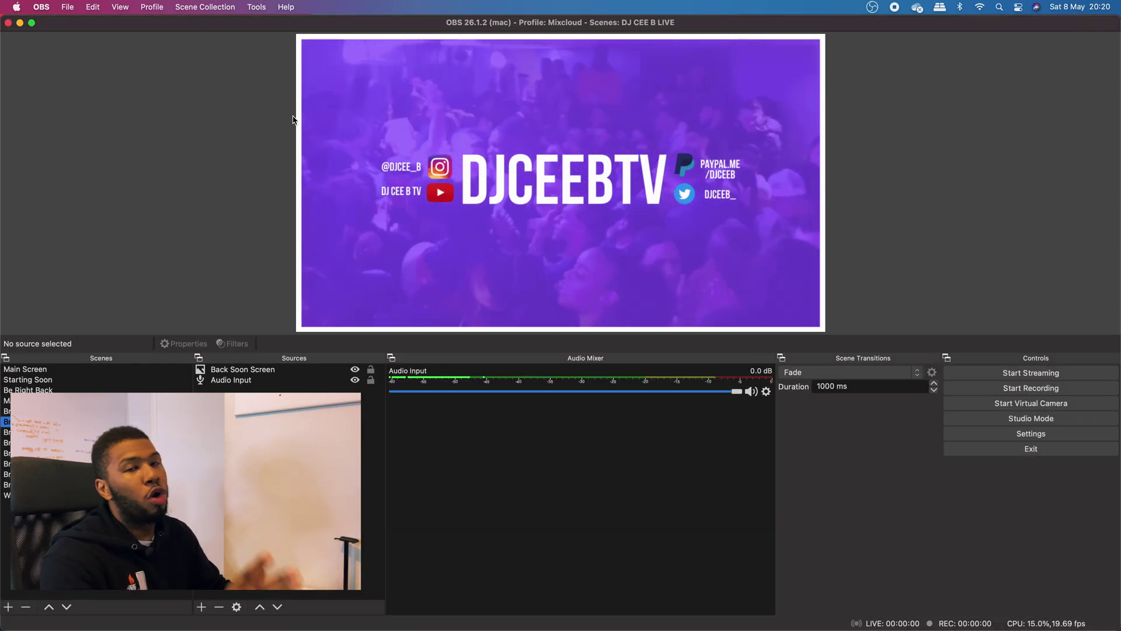
left_click(152, 7)
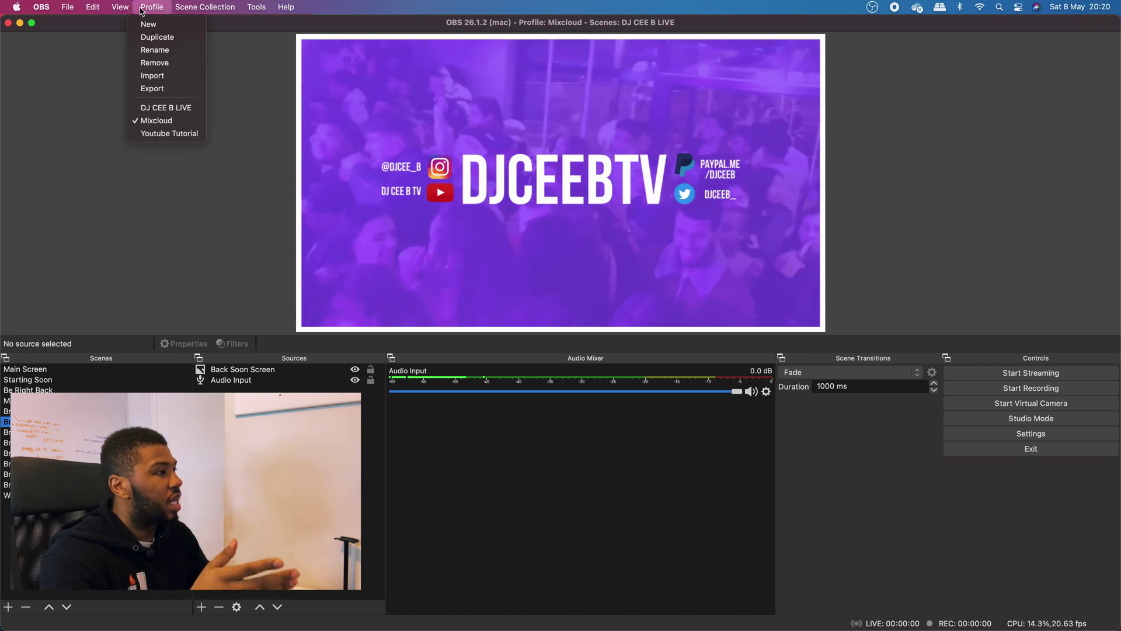
left_click(156, 121)
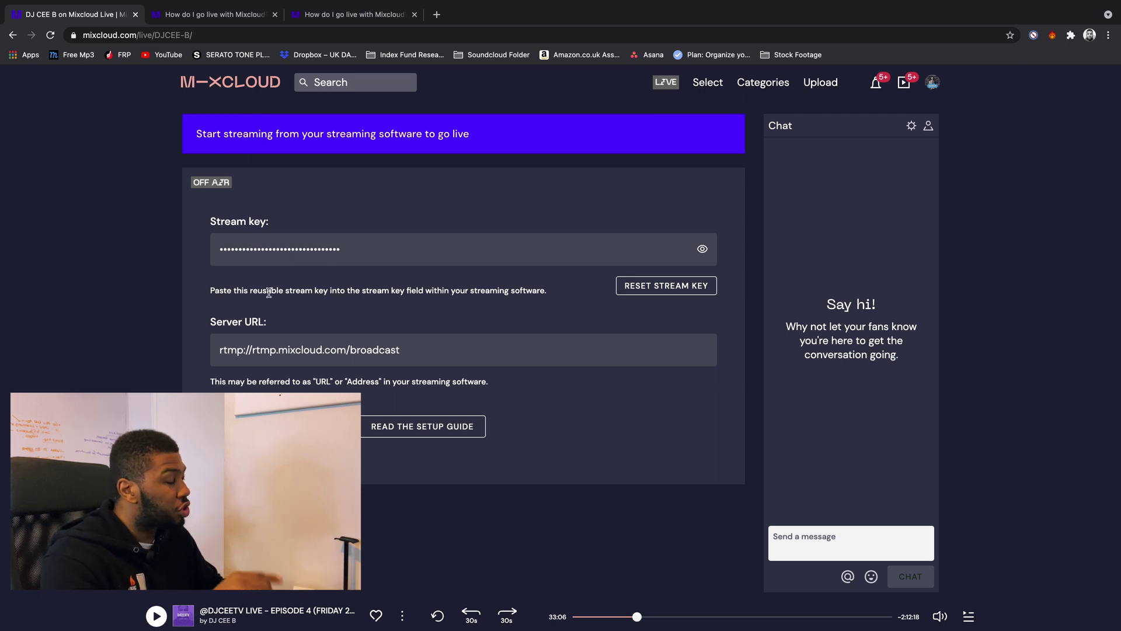
Step: In OBS Settings, set the Stream service to Custom
key("ctrl+Left")
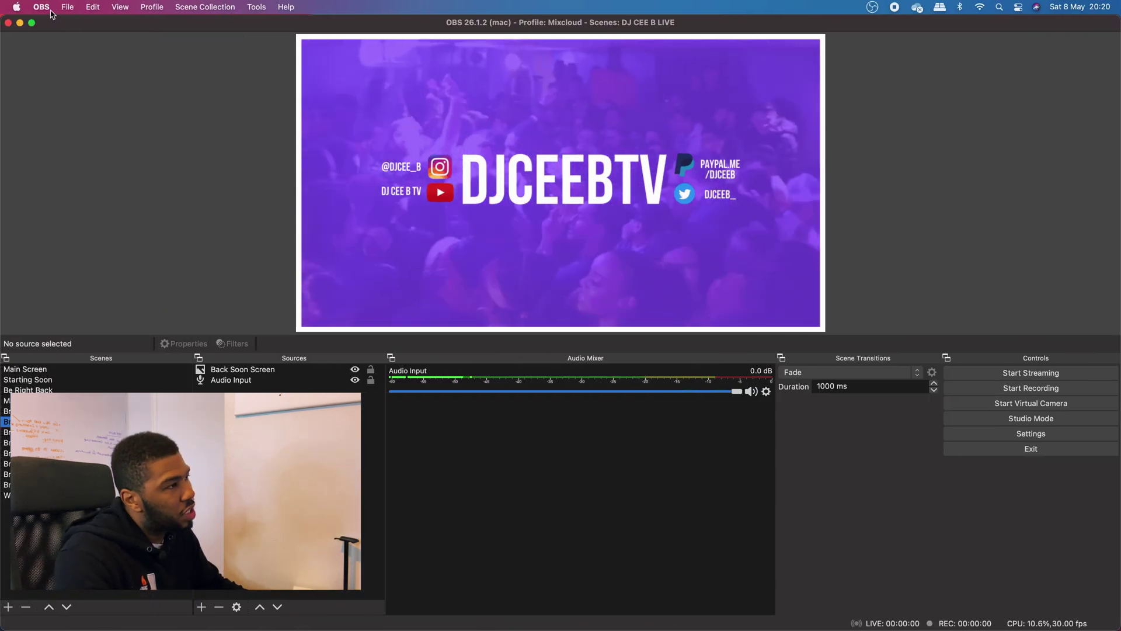
left_click(50, 10)
left_click(59, 44)
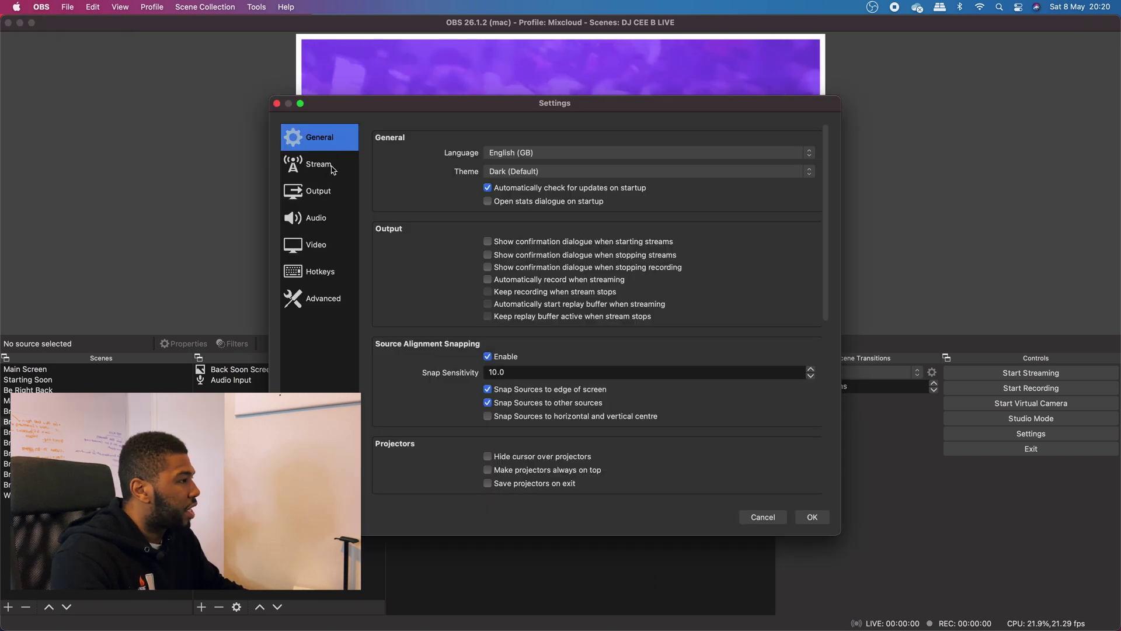
left_click(329, 170)
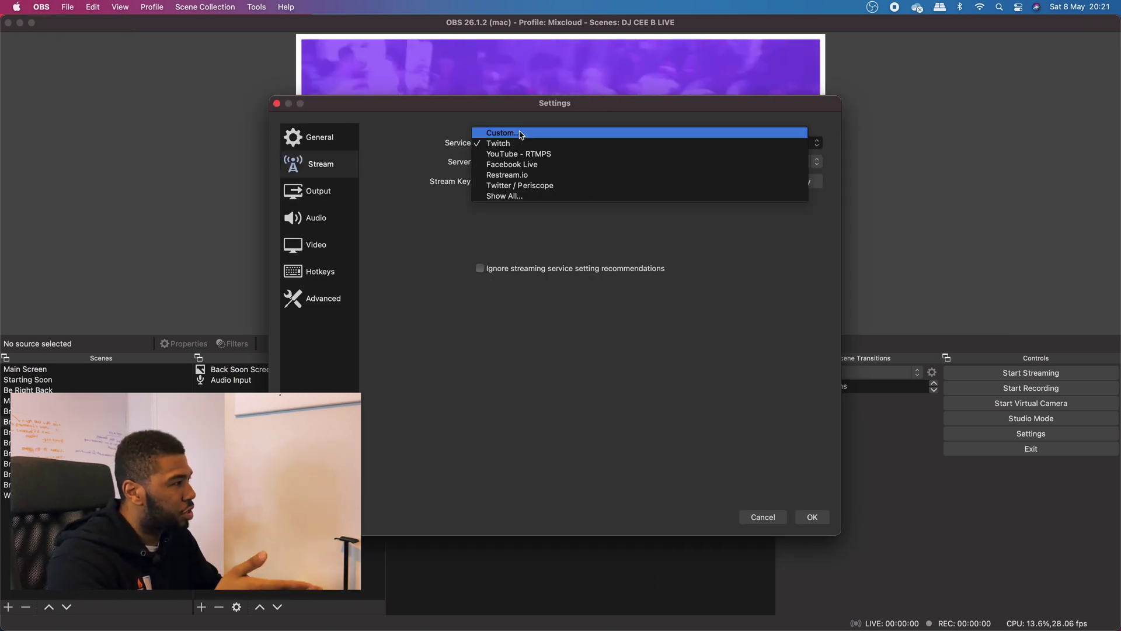
left_click(521, 135)
key("ctrl+Right")
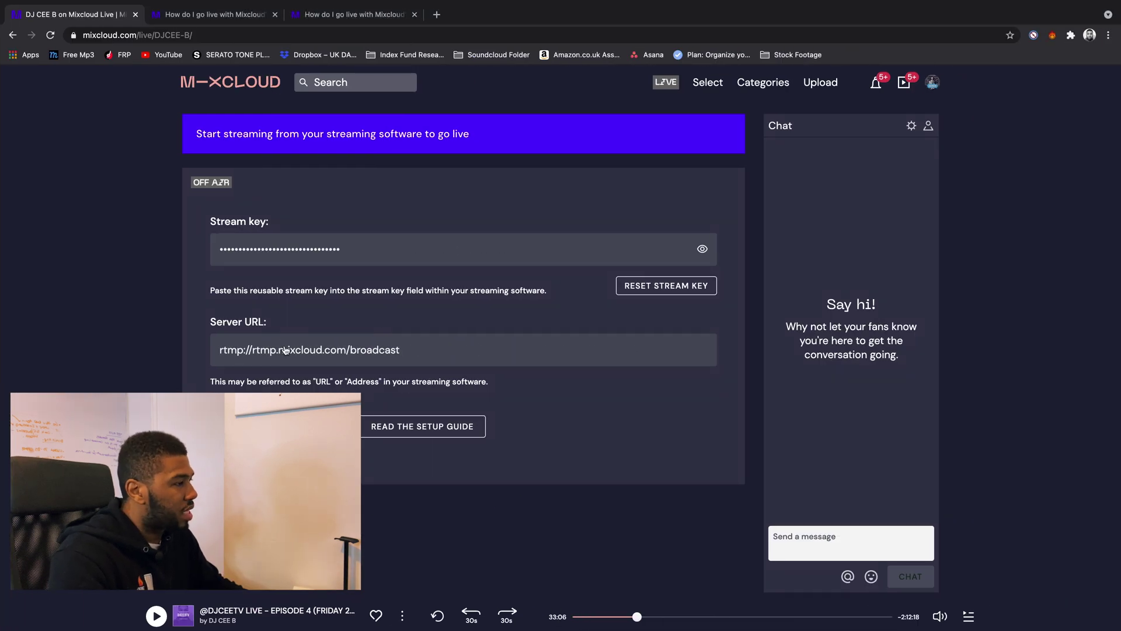
left_click(282, 358)
key("ctrl+Left")
type("rtmp://rtmp.mixcloud.com/broadcast")
key("ctrl+Right")
left_click(295, 247)
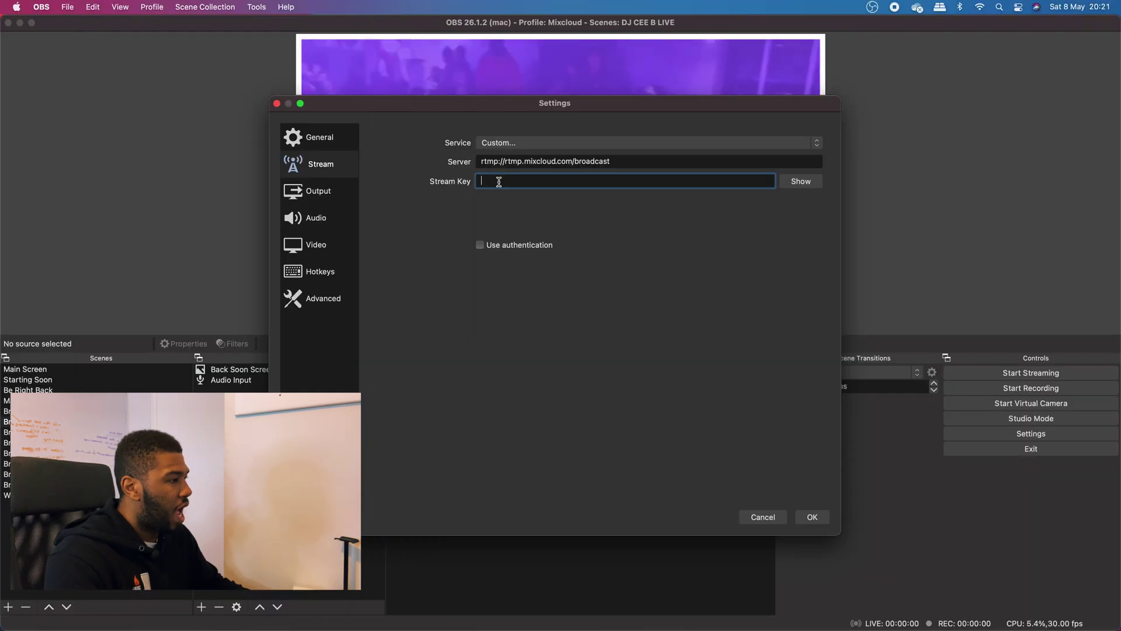
key("super+v")
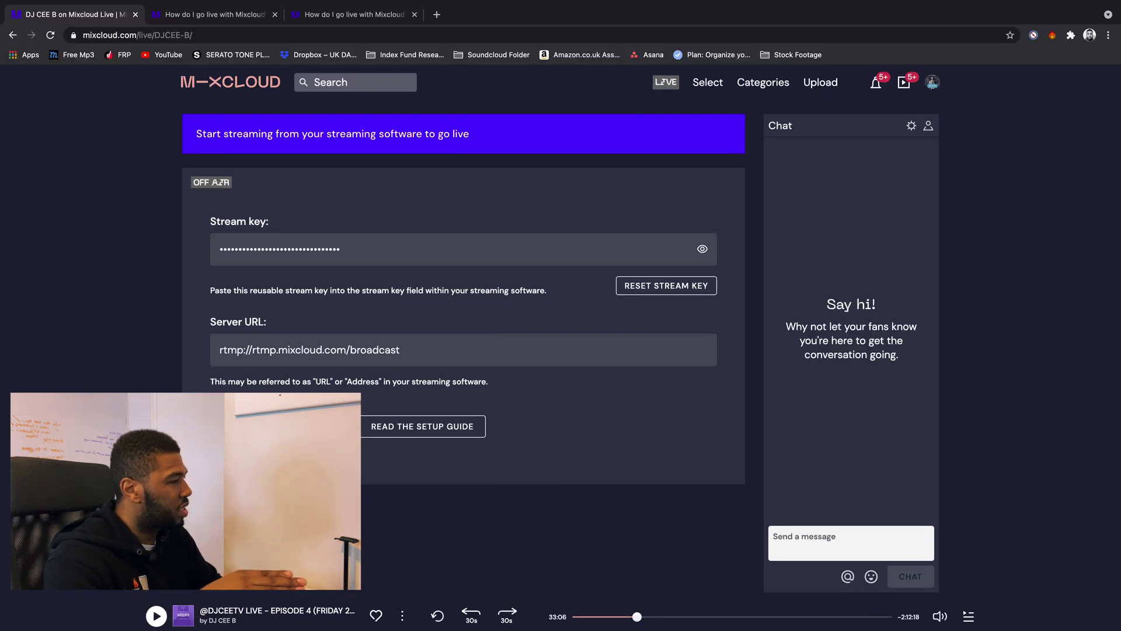
scroll(730, 363, "down", 1)
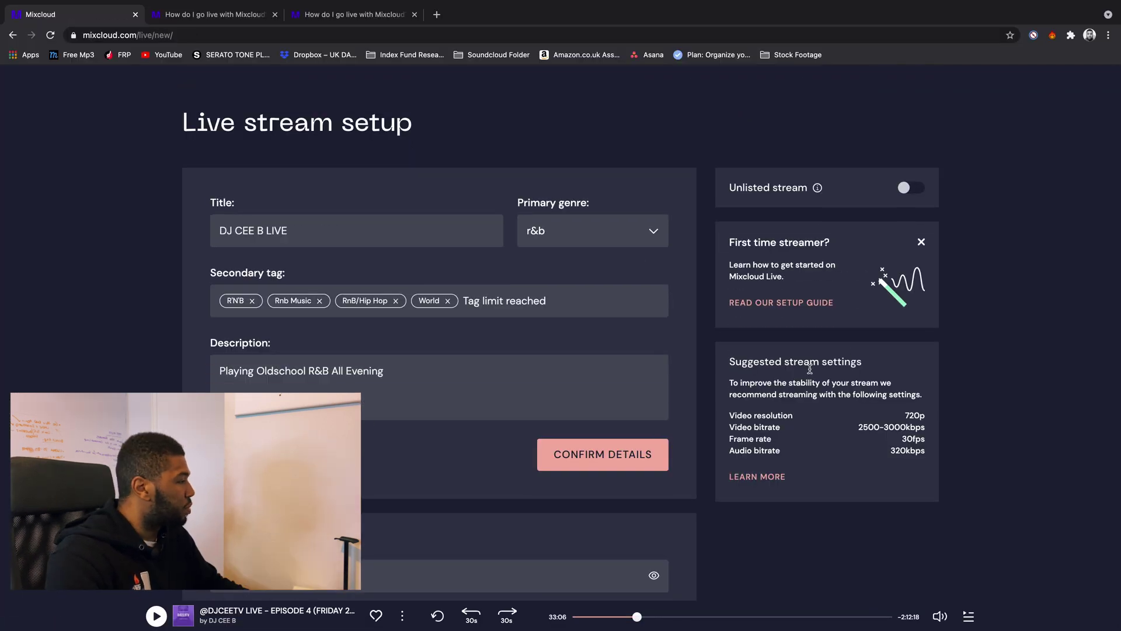
Step: Compare Mixcloud's suggested 720p, 30 fps settings against OBS's video settings
left_click_drag(749, 396, 895, 396)
scroll(876, 438, "down", 1)
double_click(757, 399)
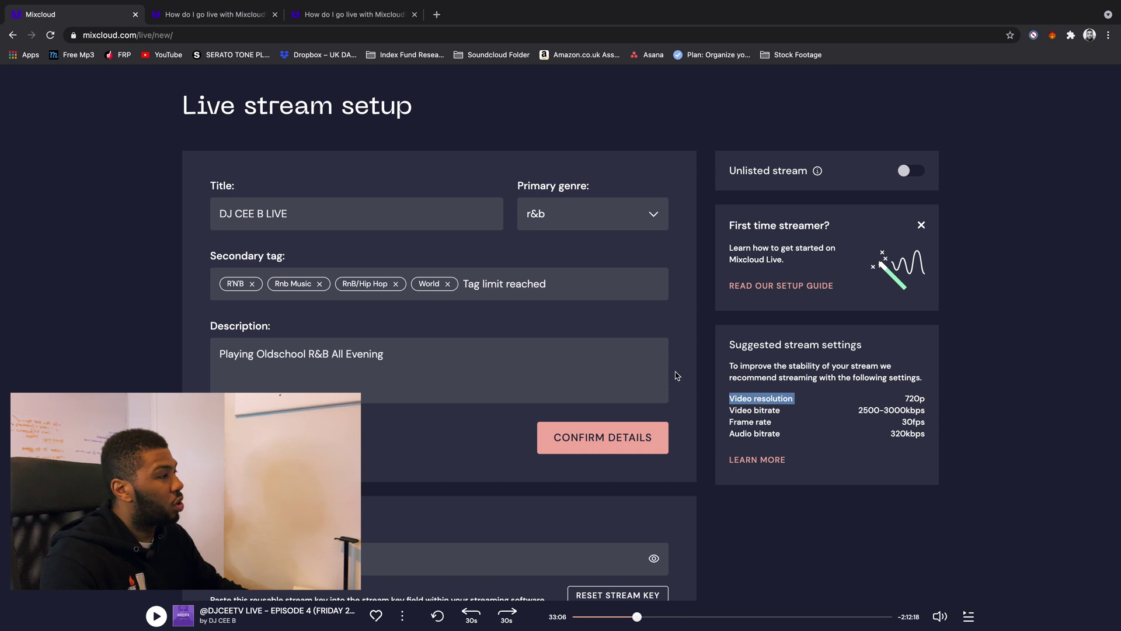
key("ctrl+Right")
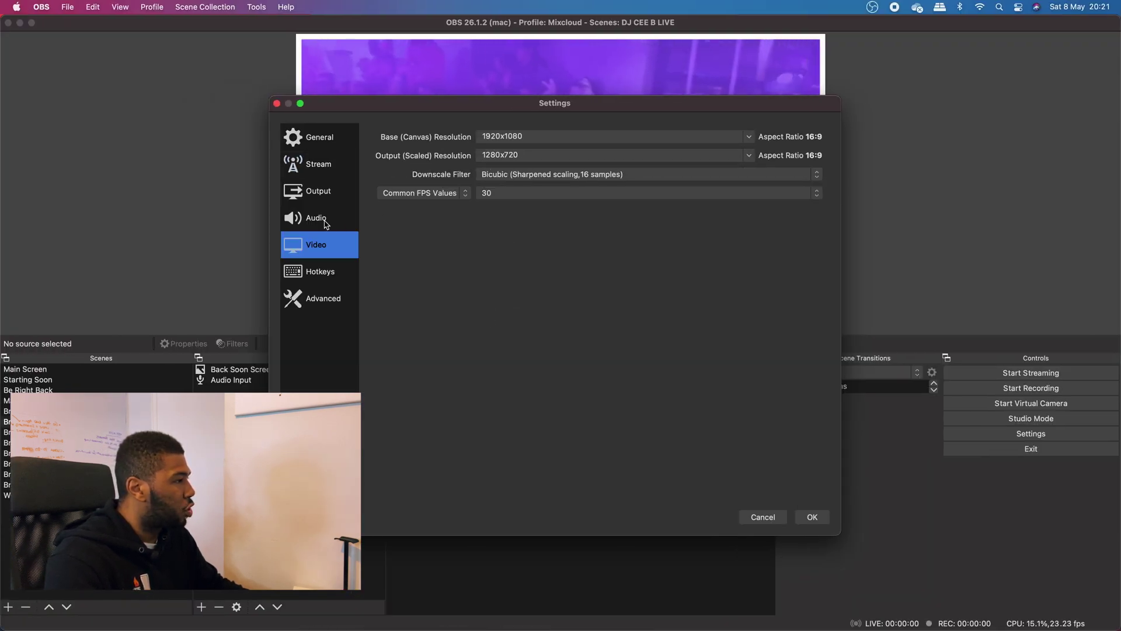
key("ctrl+Left")
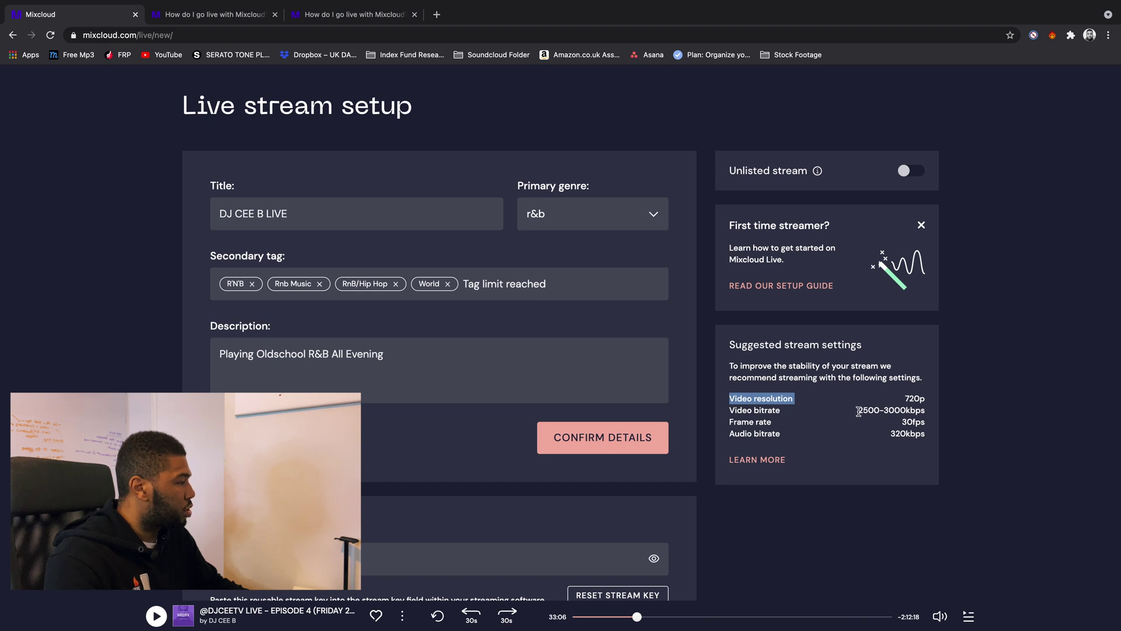
left_click(860, 412)
key("ctrl+Right")
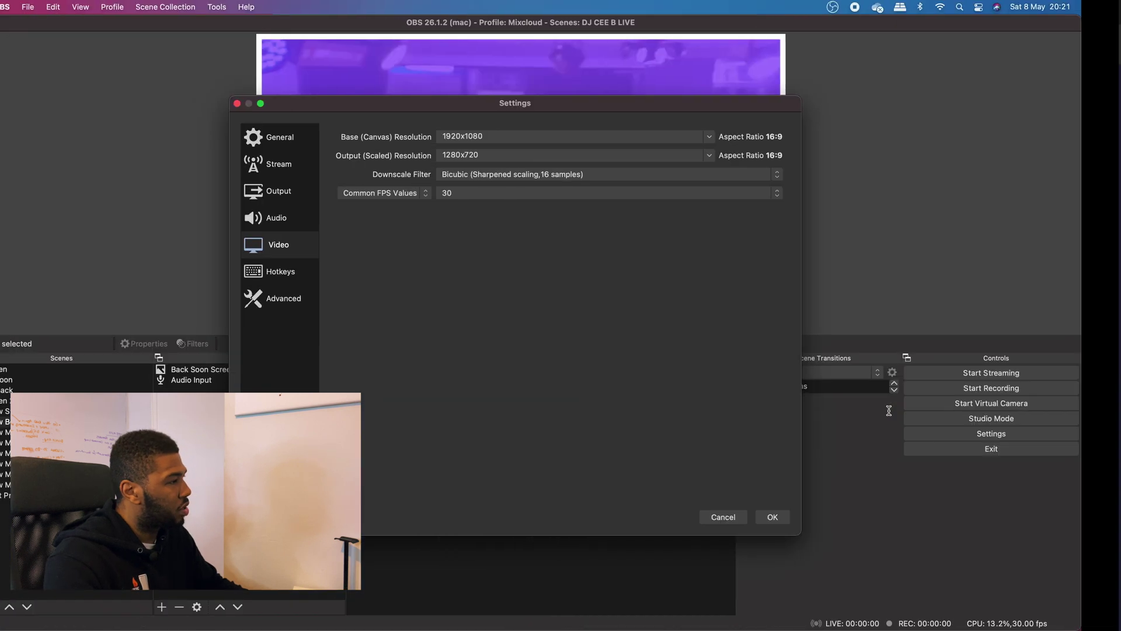
Step: Change OBS's output video bitrate from 2500 to 3000 Kbps and recheck the frame rate
left_click(337, 199)
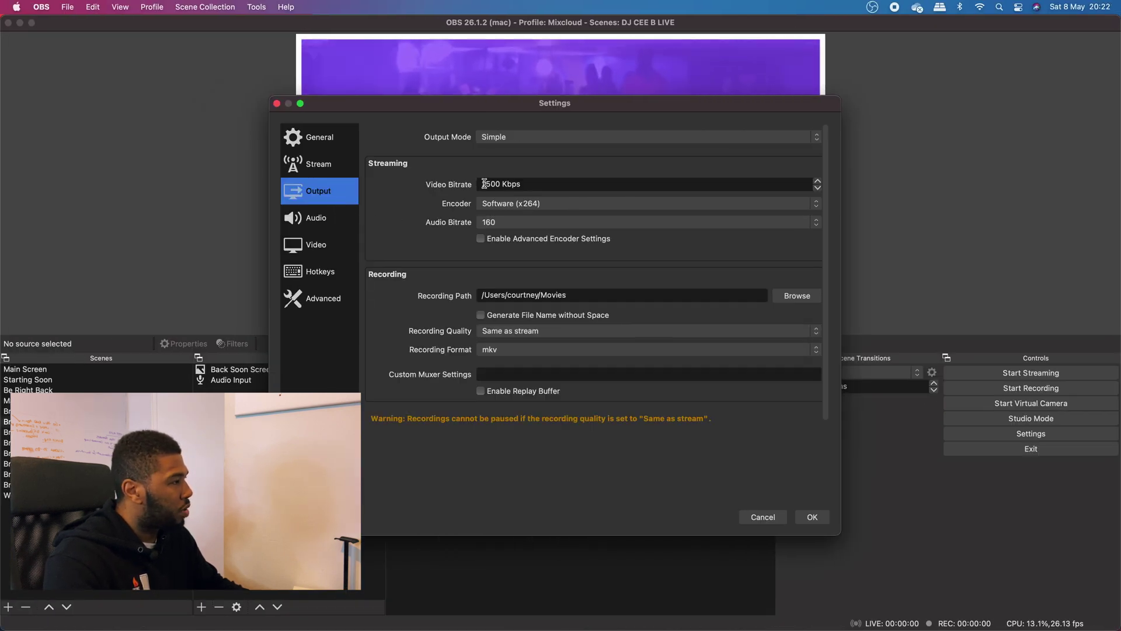
left_click_drag(506, 185, 466, 184)
type("3000")
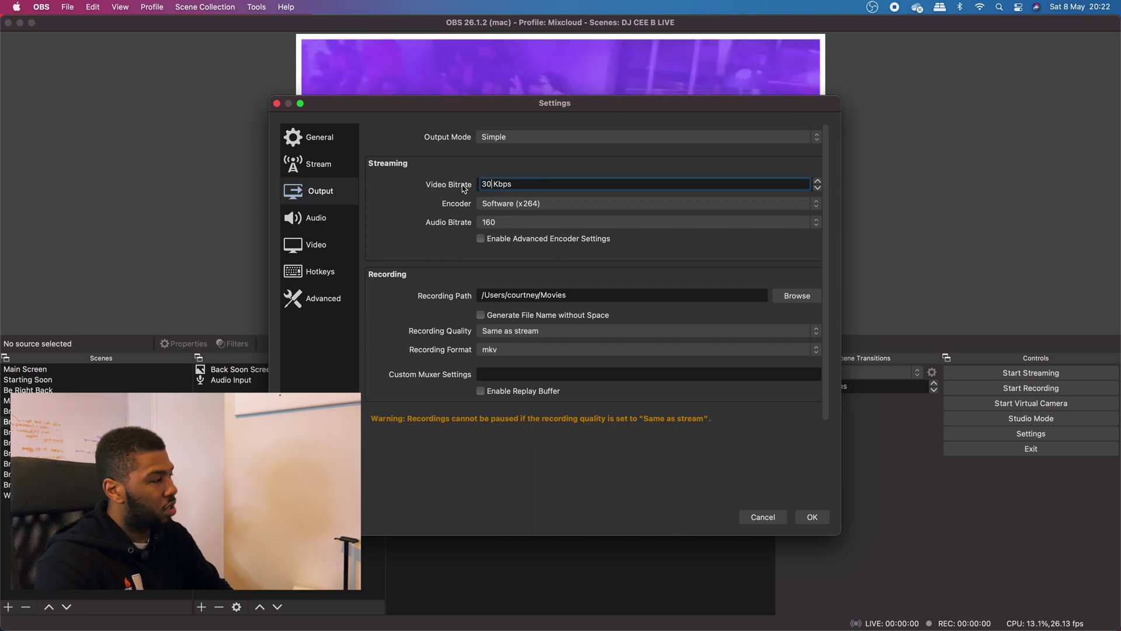
key("ctrl+Left")
key("ctrl+Right")
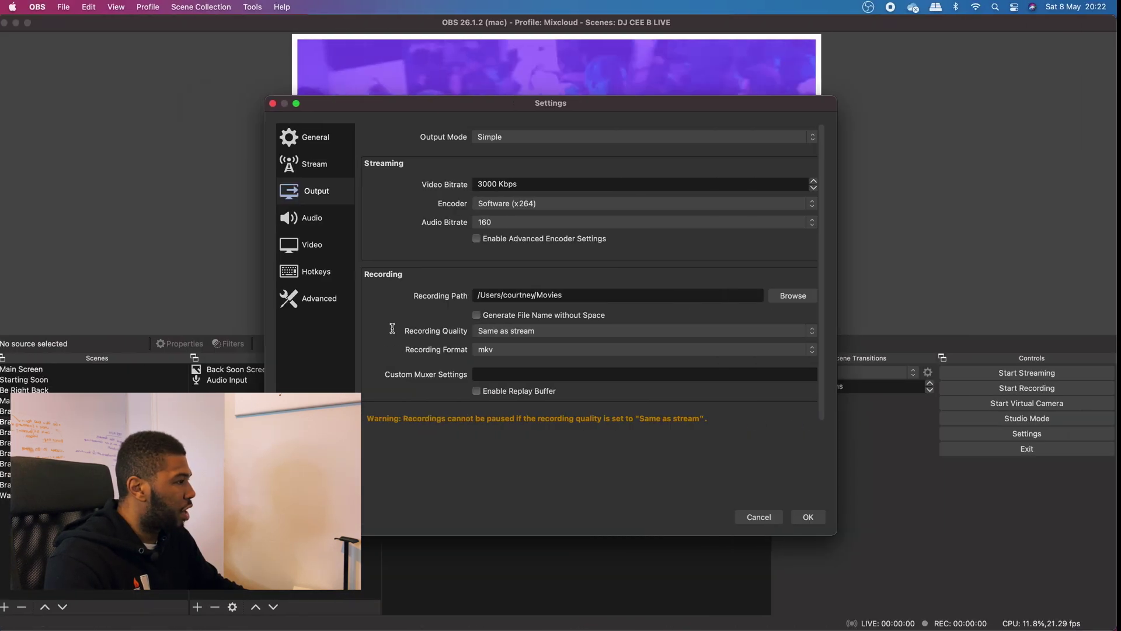
left_click(322, 244)
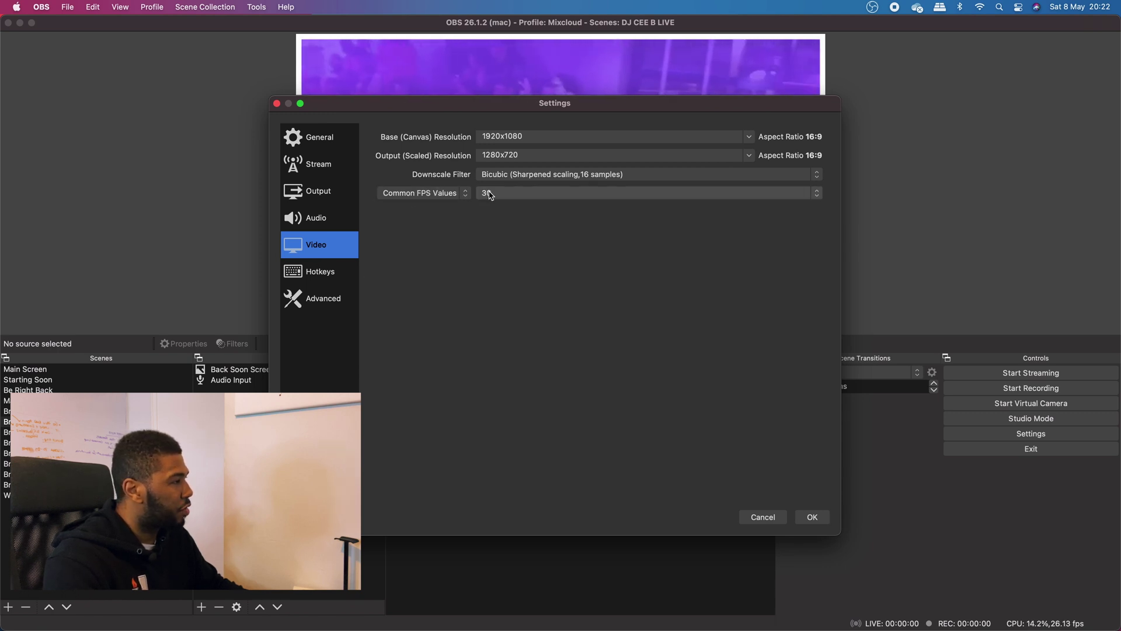
key("ctrl+Left")
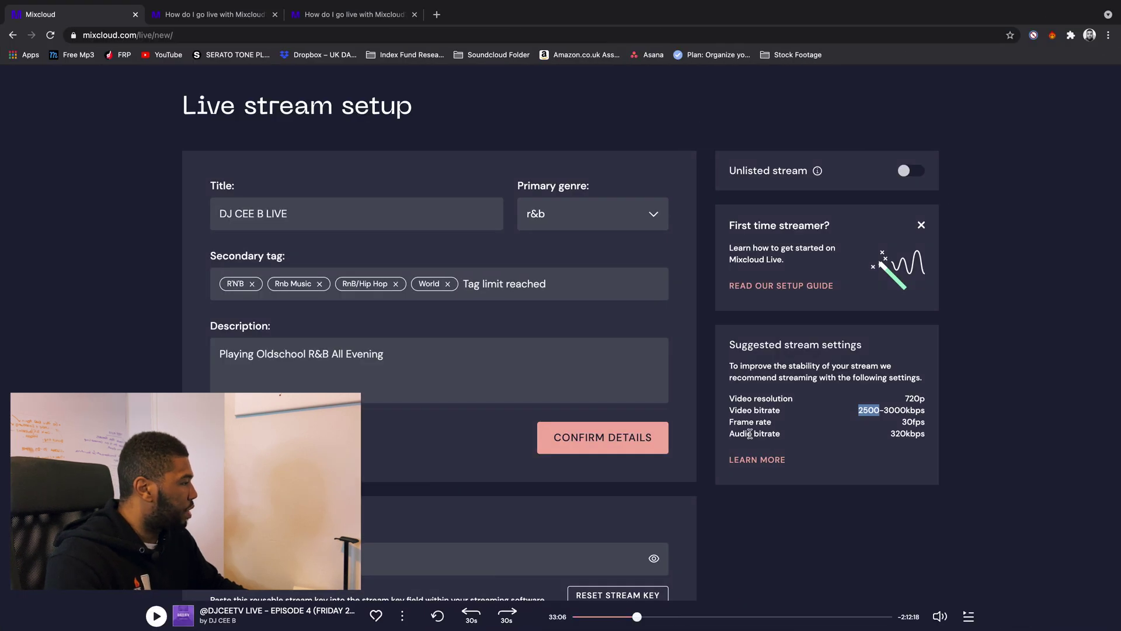
Step: Review the OBS Audio settings page
key("ctrl+Right")
left_click(324, 220)
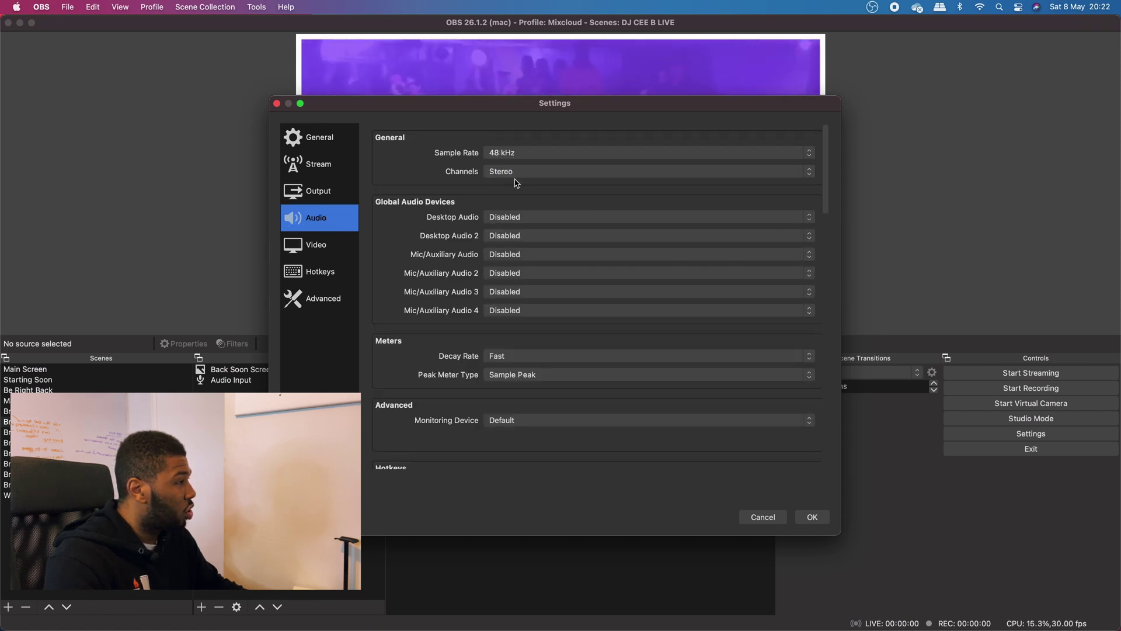
scroll(510, 448, "down", 10)
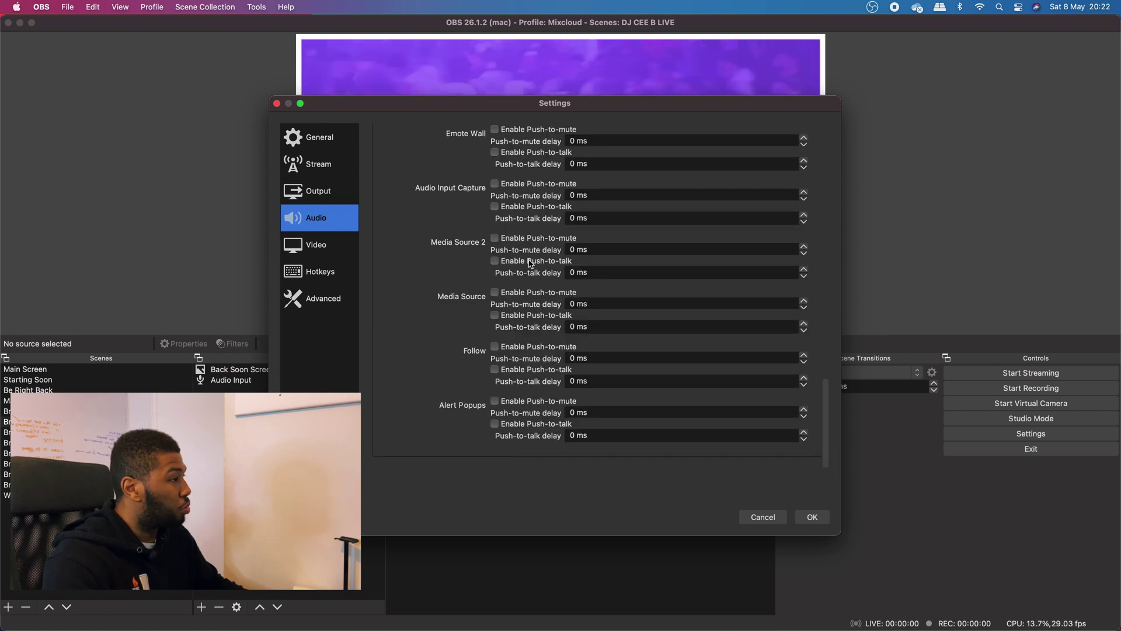
scroll(509, 448, "up", 15)
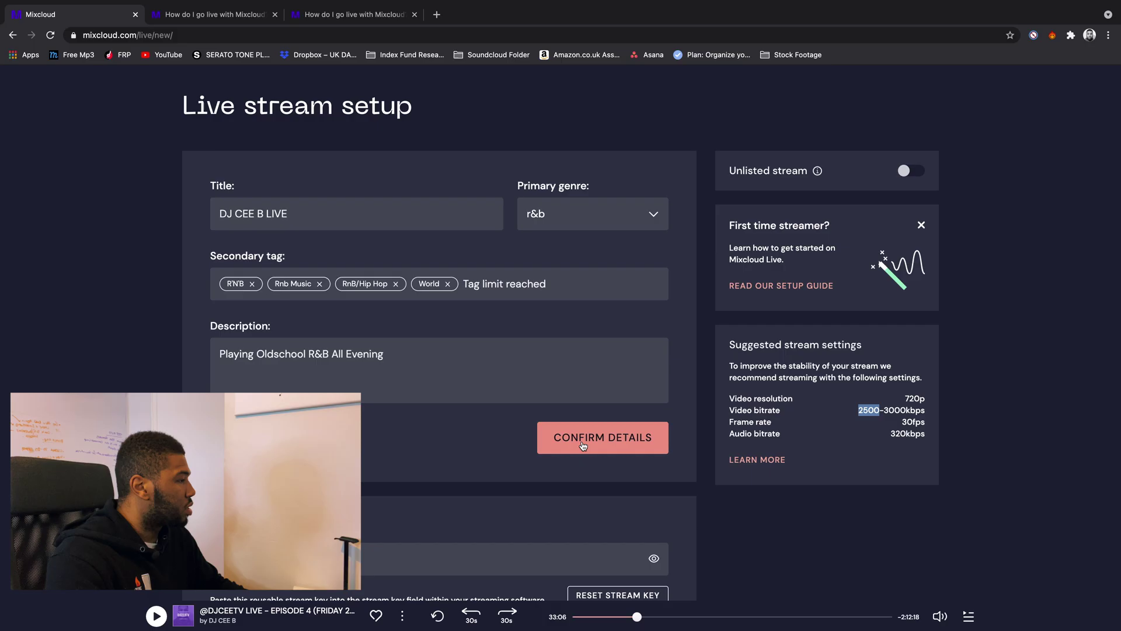
scroll(560, 369, "down", 2)
scroll(560, 369, "up", 3)
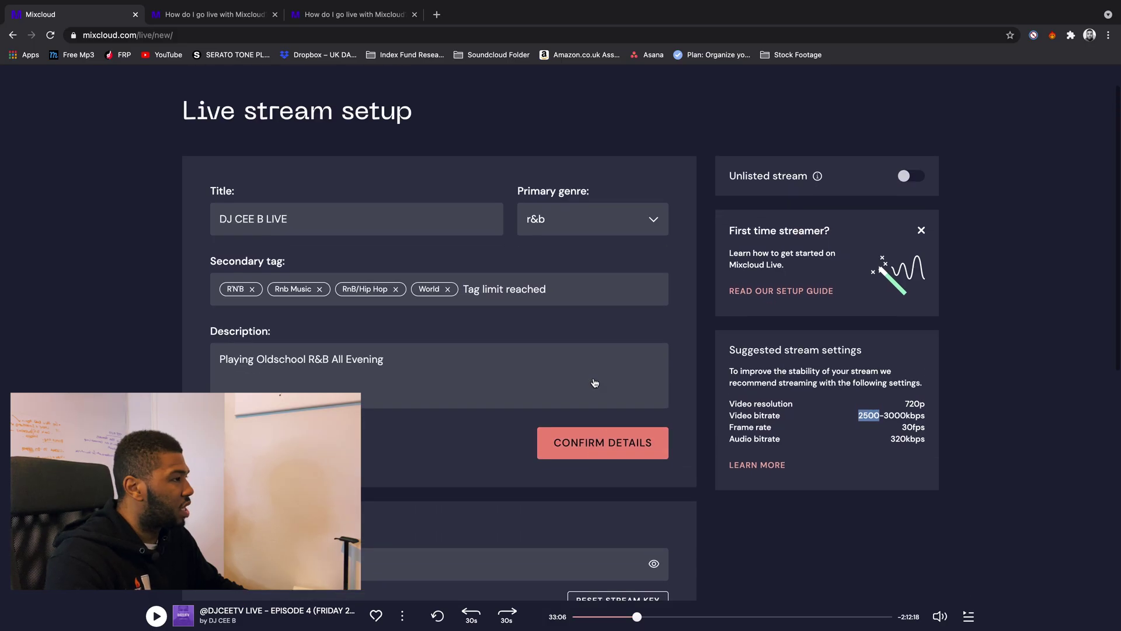
Step: Confirm the stream details on Mixcloud and save the OBS settings with OK
left_click(615, 488)
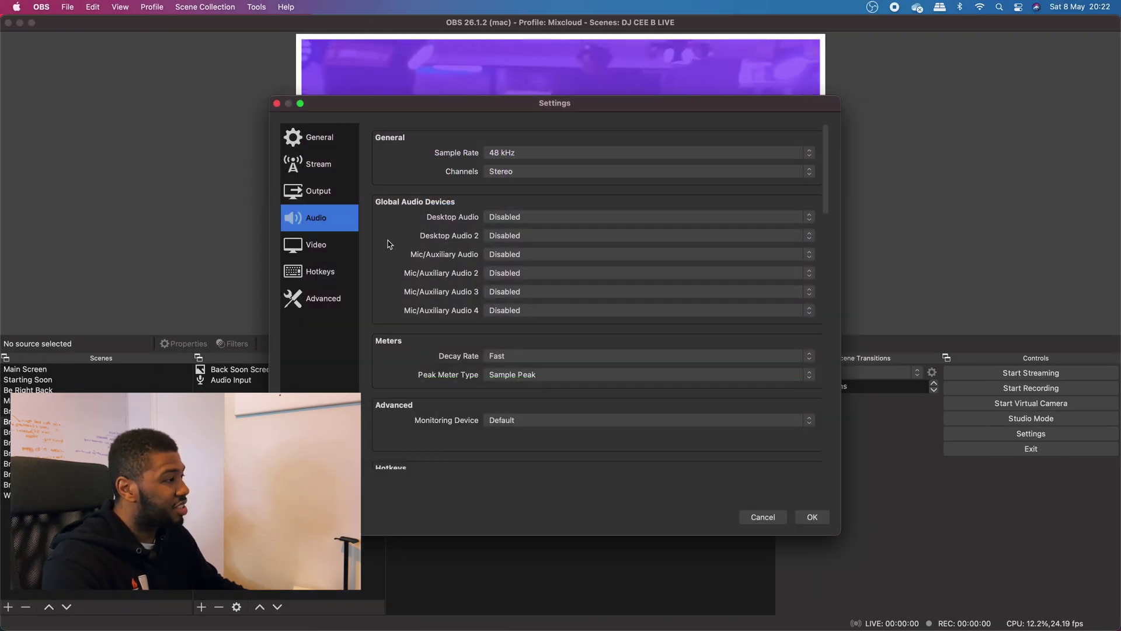
left_click(318, 141)
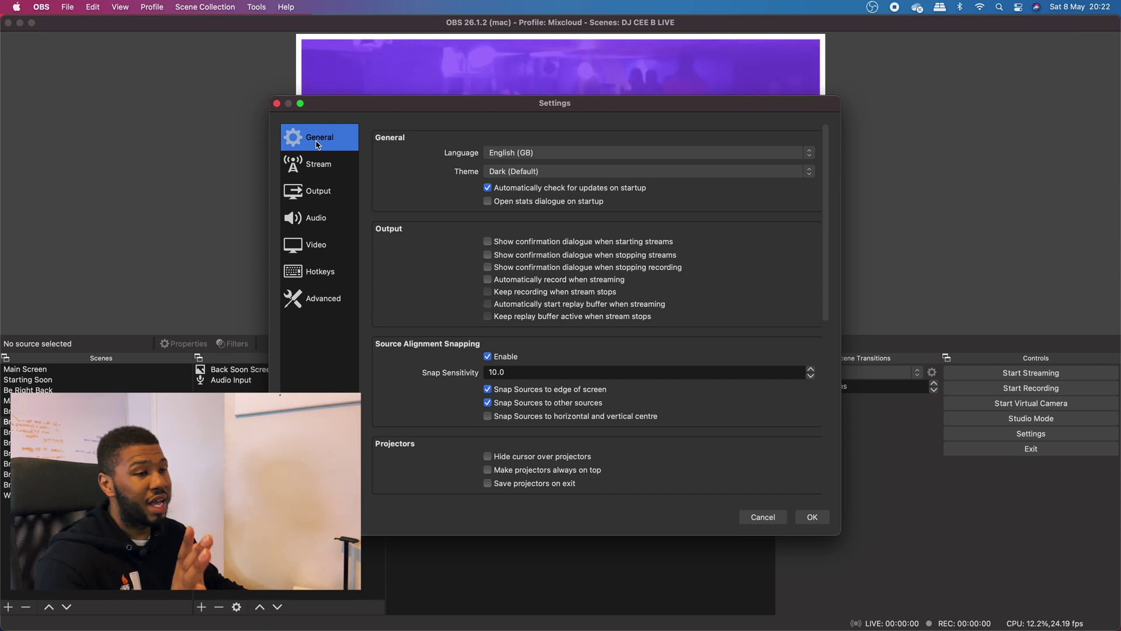
left_click(811, 517)
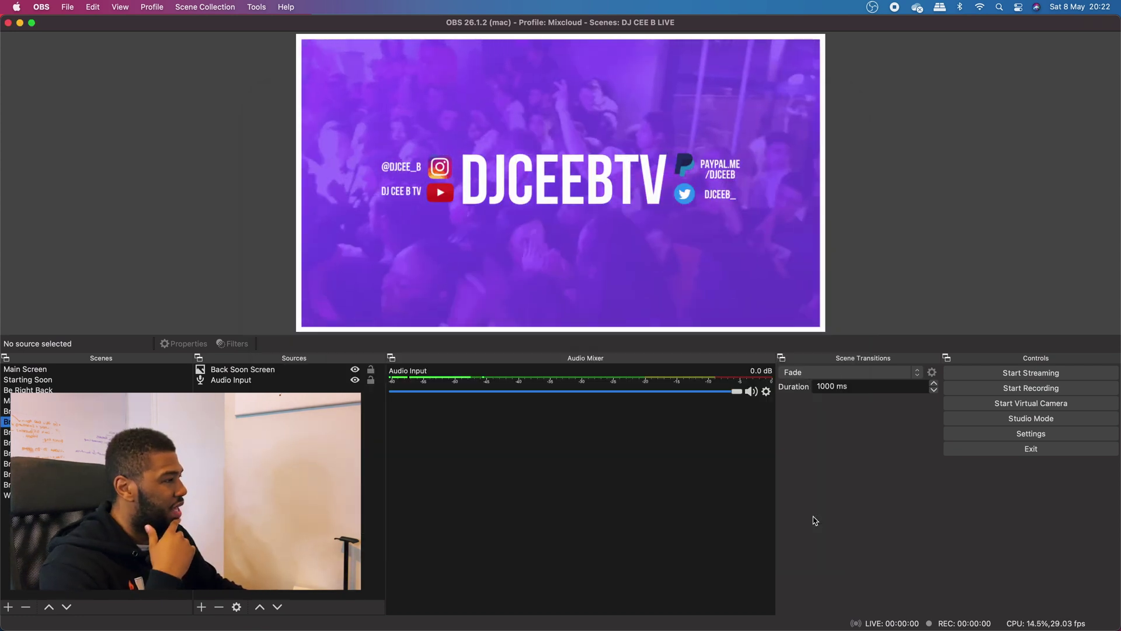
Step: Verify Audio Input uses the External Microphone, visit the main DJ scene, then return to Starting Soon
left_click(6, 410)
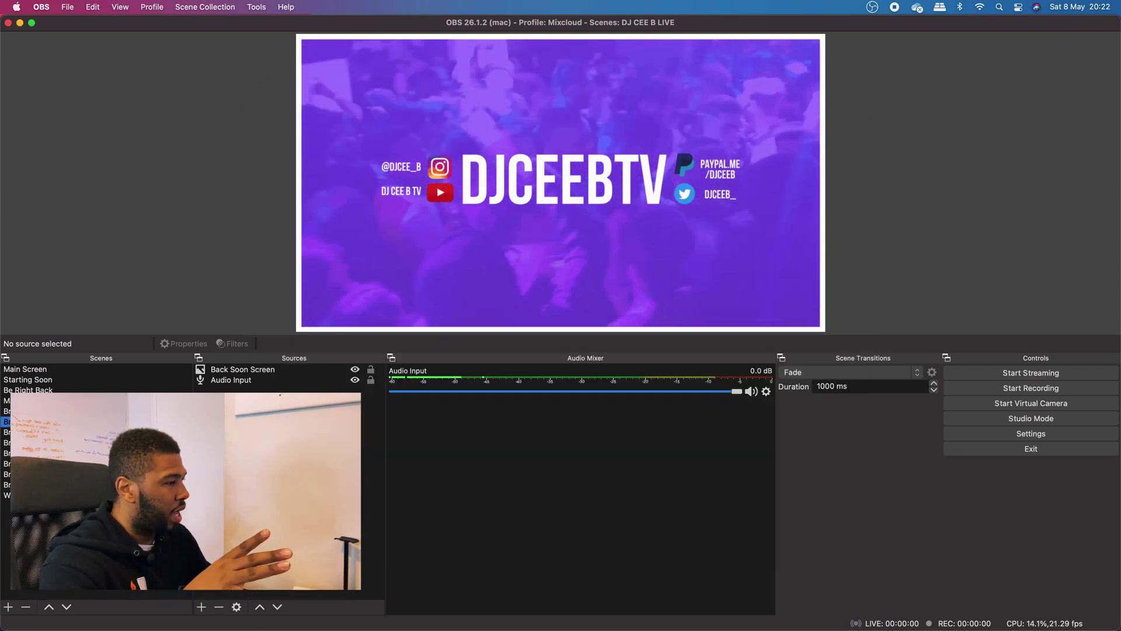
left_click(231, 381)
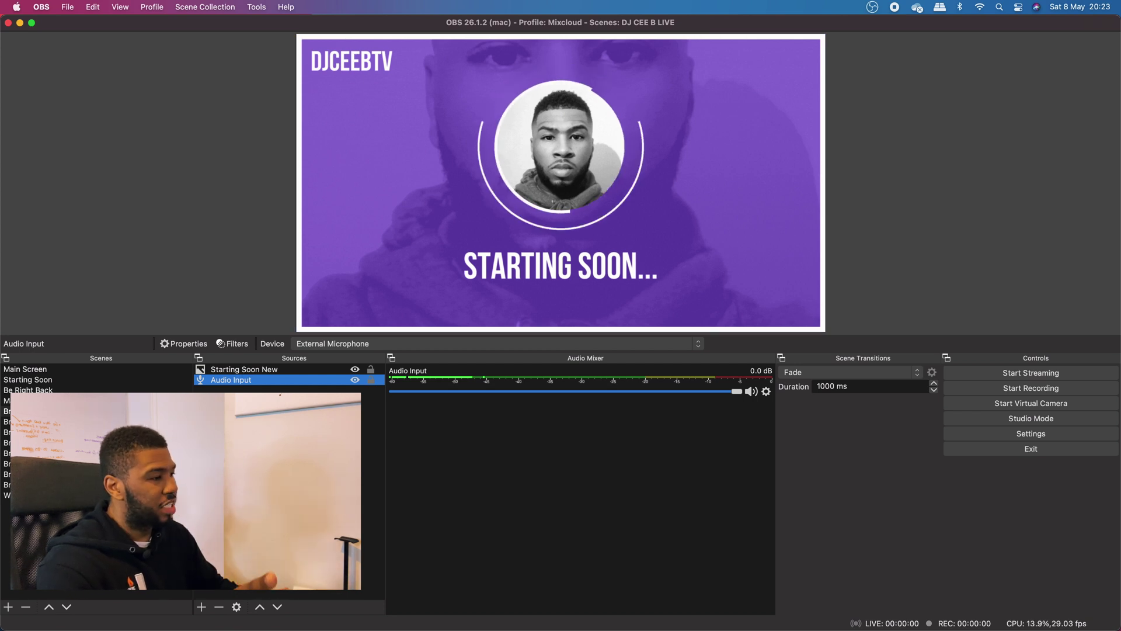
left_click(5, 432)
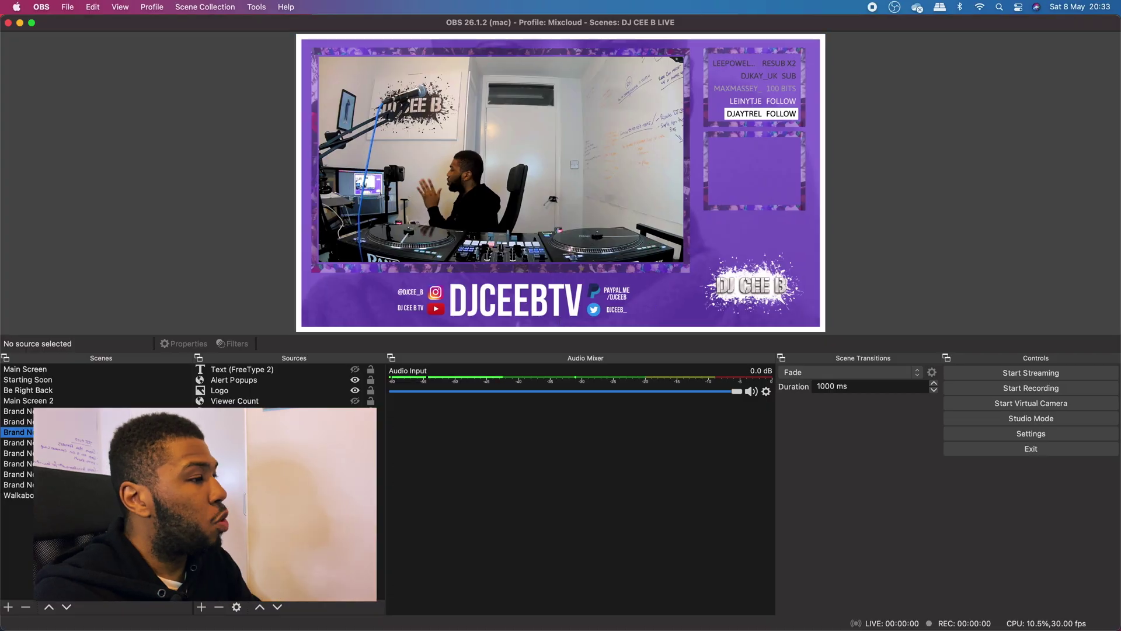
left_click(17, 411)
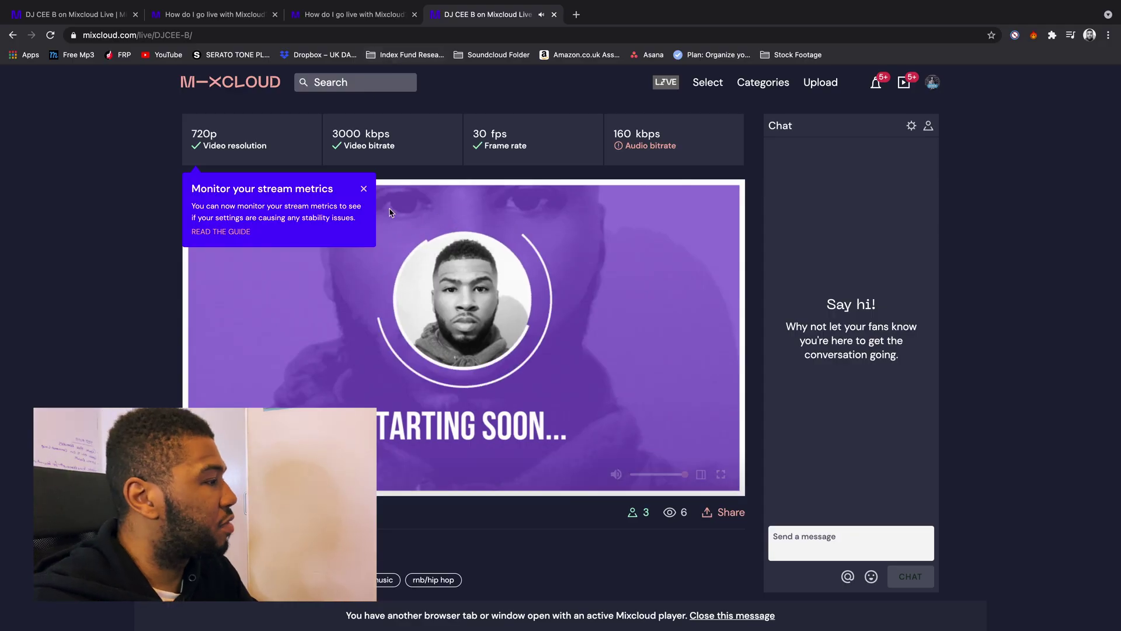
Step: Dismiss the stream metrics tip to reveal the live Starting Soon preview
left_click(366, 188)
mouse_move(251, 184)
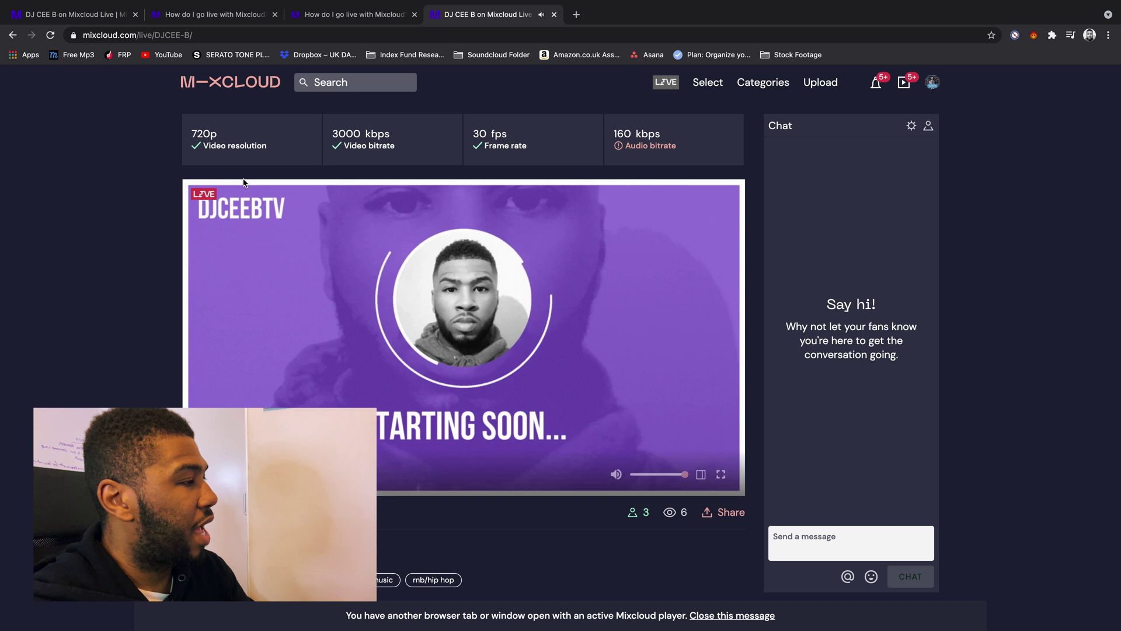